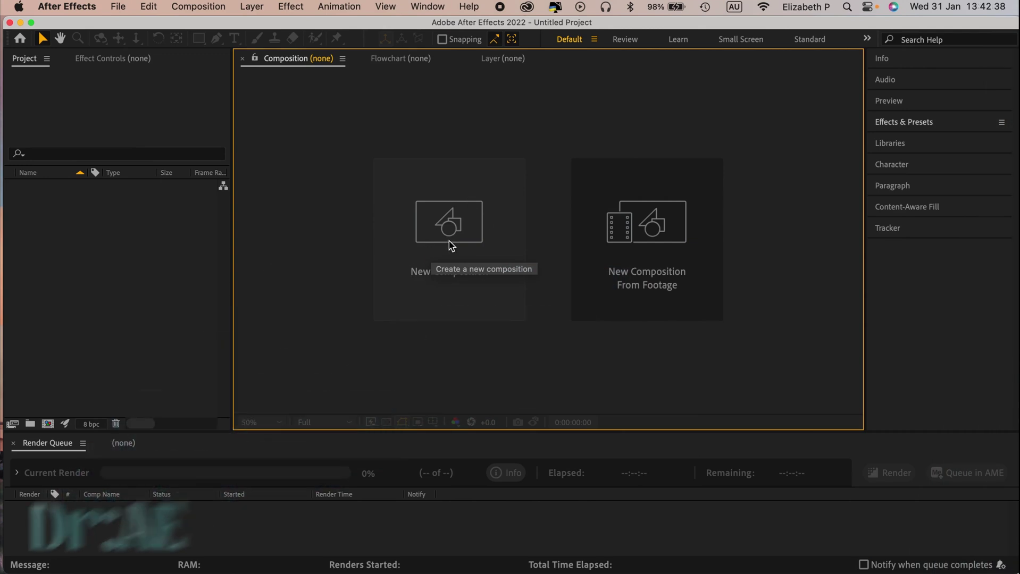
Step: Create a new composition using the UHD 4K 23.976 preset
left_click(450, 212)
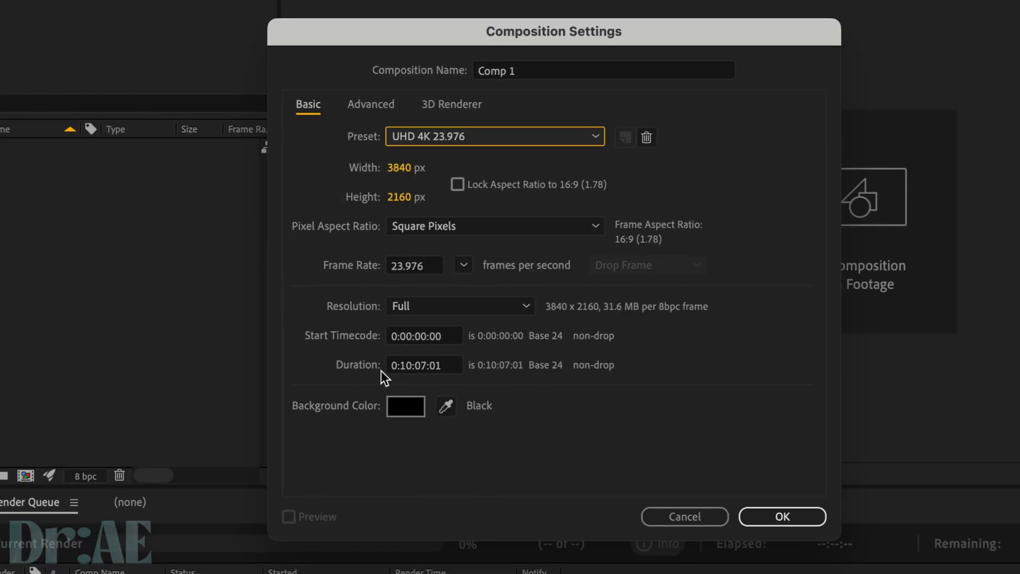
left_click(782, 517)
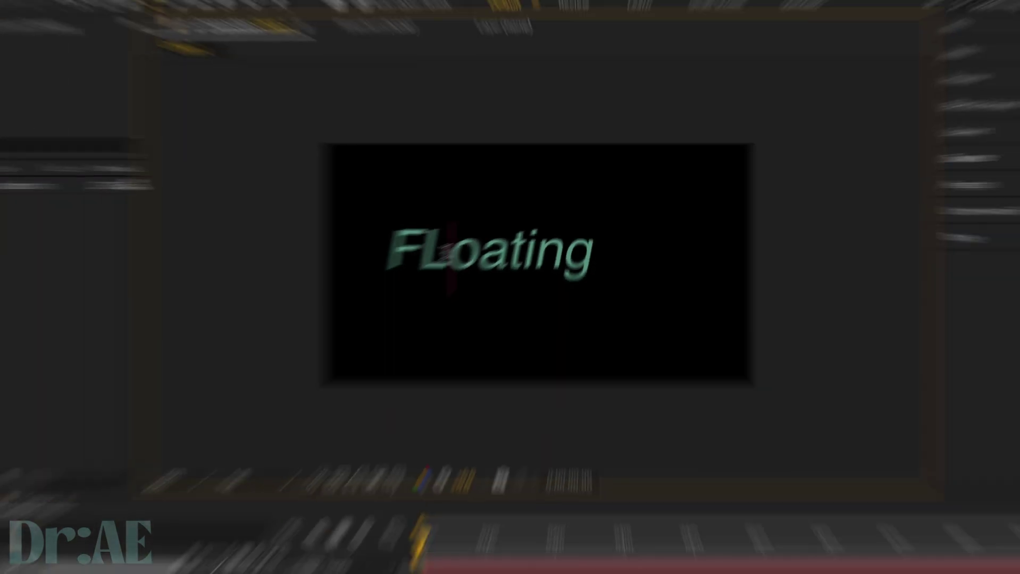
Step: Correct the capitalised second letter of the text so it reads "Floating"
key("Left")
key("Left")
key("Left")
key("Left")
key("Left")
key("Left")
key("BackSpace")
type("l")
Step: Duplicate the Floating text layer and change the copy's wording to "Text"
left_click(490, 499)
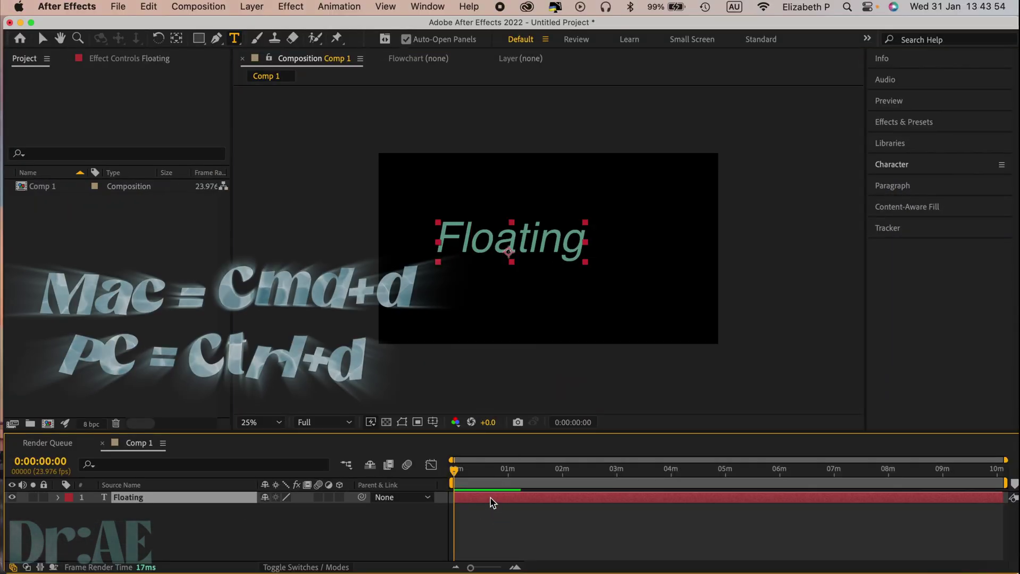
key("super+d")
double_click(470, 237)
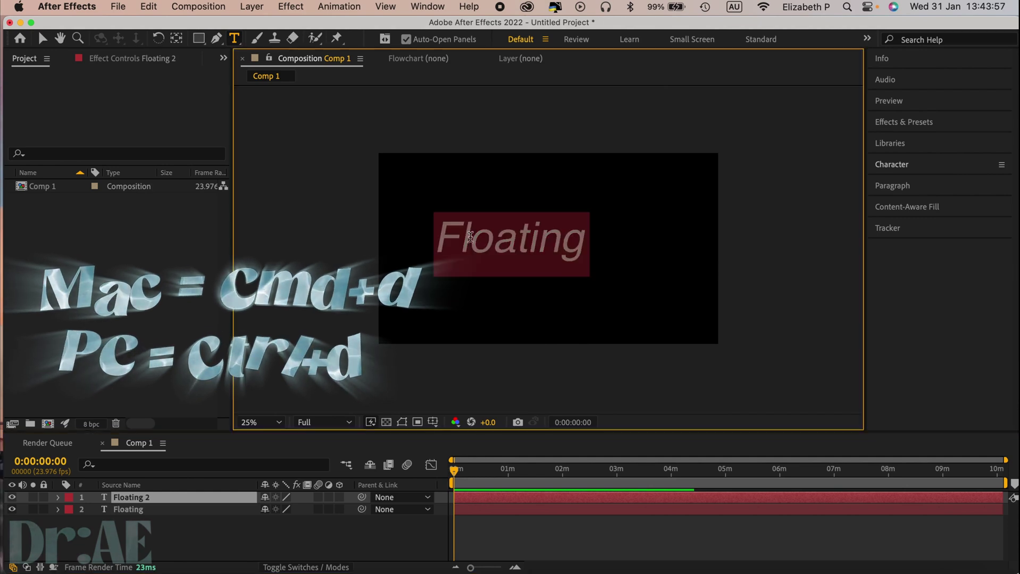
type("Text")
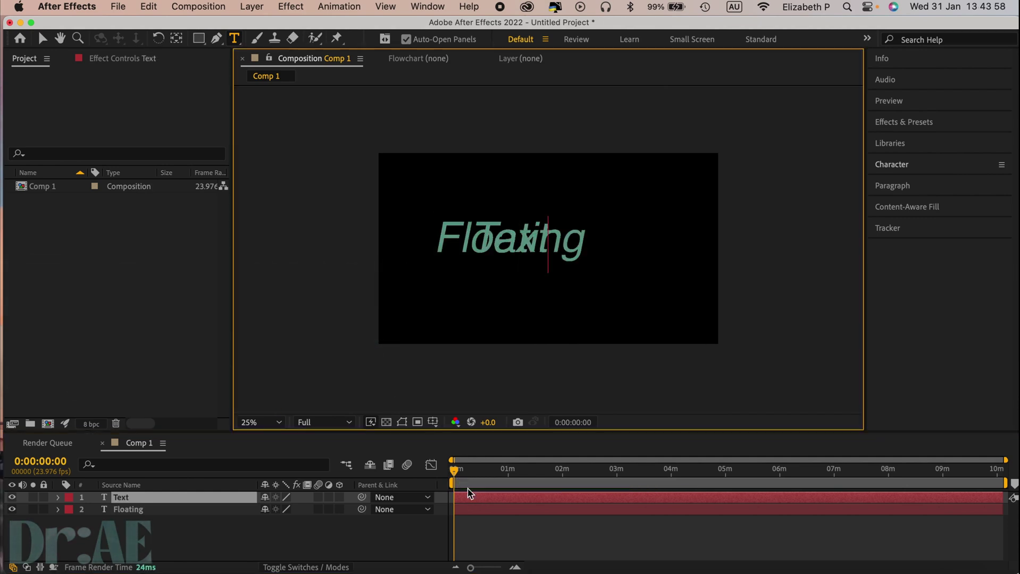
Step: Move the Text layer down below the word Floating by setting its Position to 1472, 1558
left_click(469, 498)
key("p")
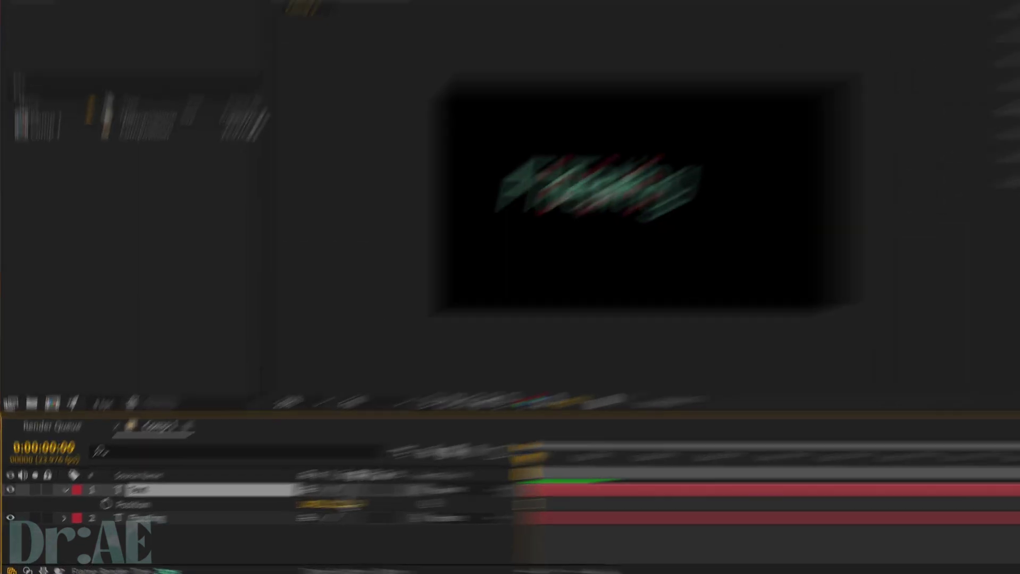
left_click_drag(303, 509, 493, 532)
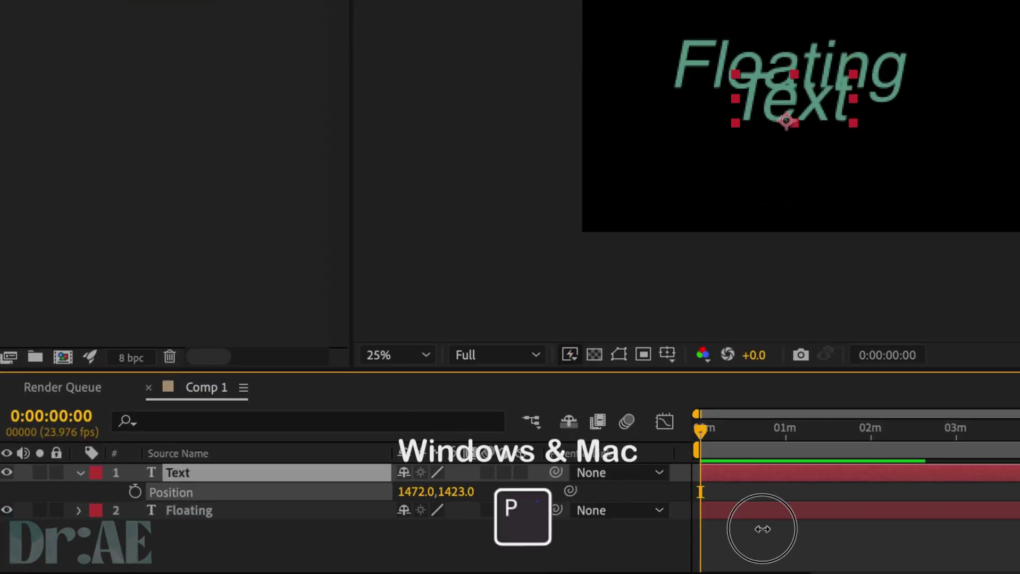
left_click_drag(762, 529, 899, 528)
Step: Select both text layers and centre them together in the composition with snapping enabled
left_click(867, 511, "shift")
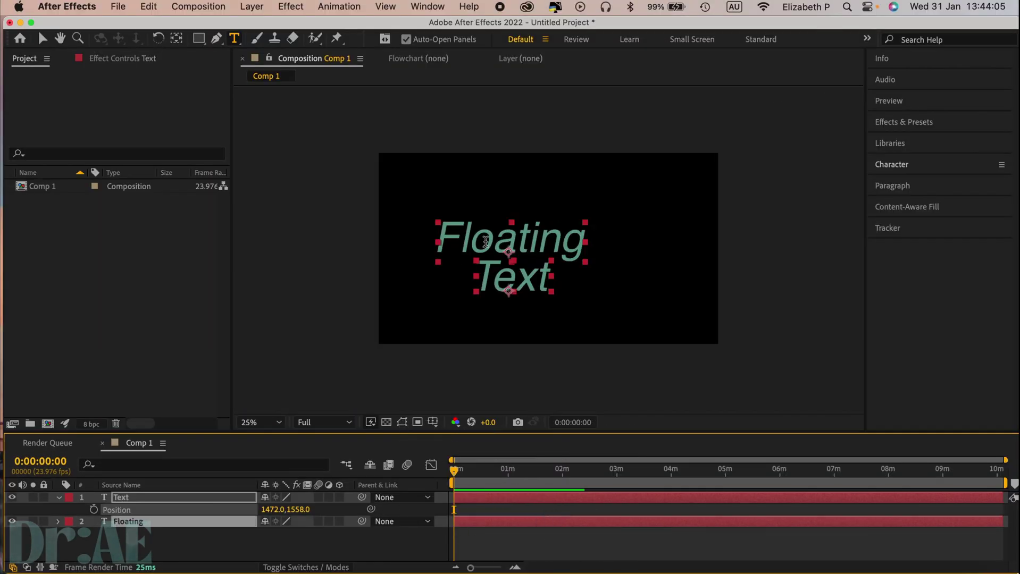
key("v")
left_click_drag(502, 282, 541, 270)
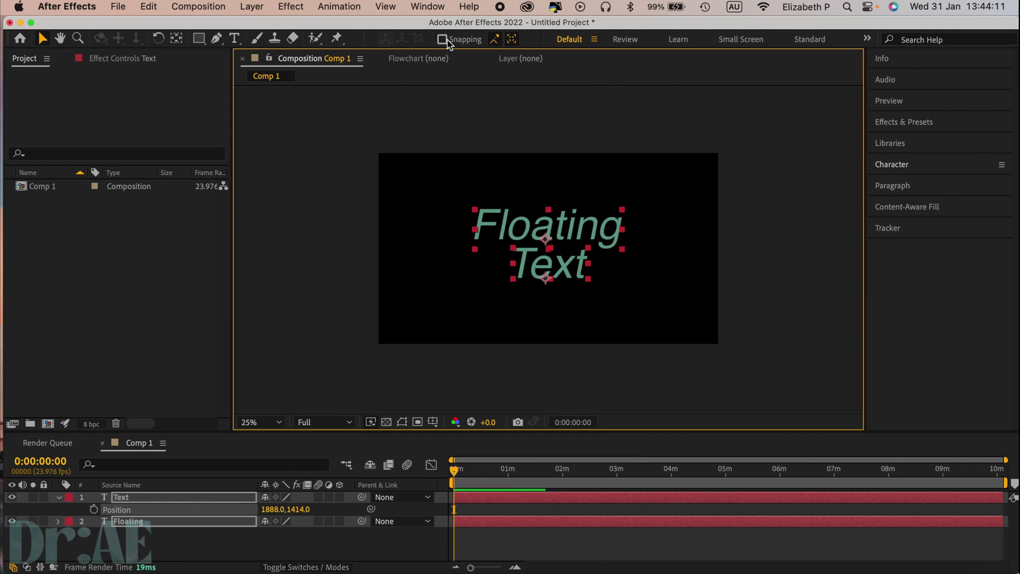
left_click(446, 41)
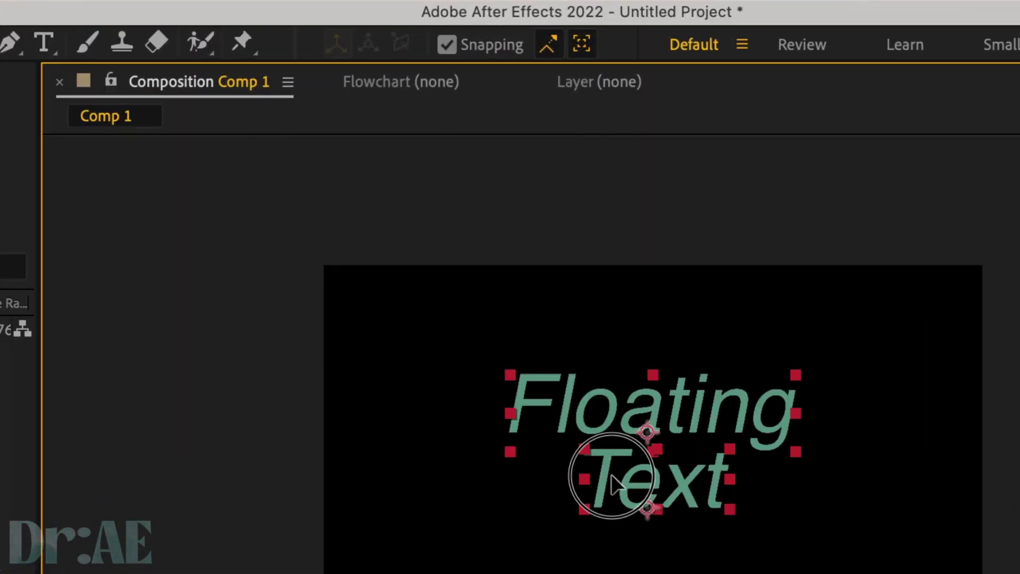
left_click_drag(614, 480, 602, 481)
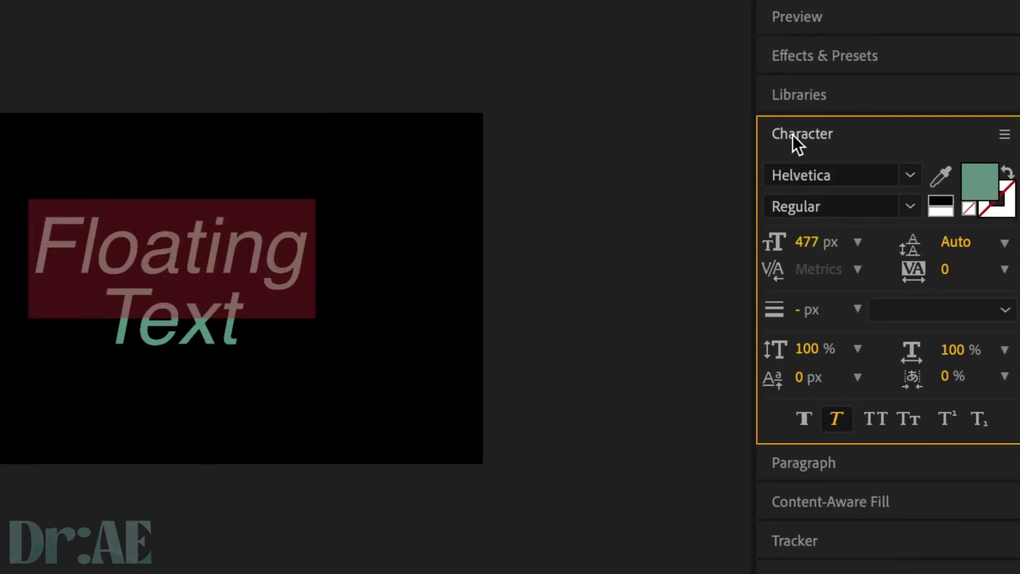
Step: Change the font of the word Floating to ThreedimensionalRound
left_click(860, 170)
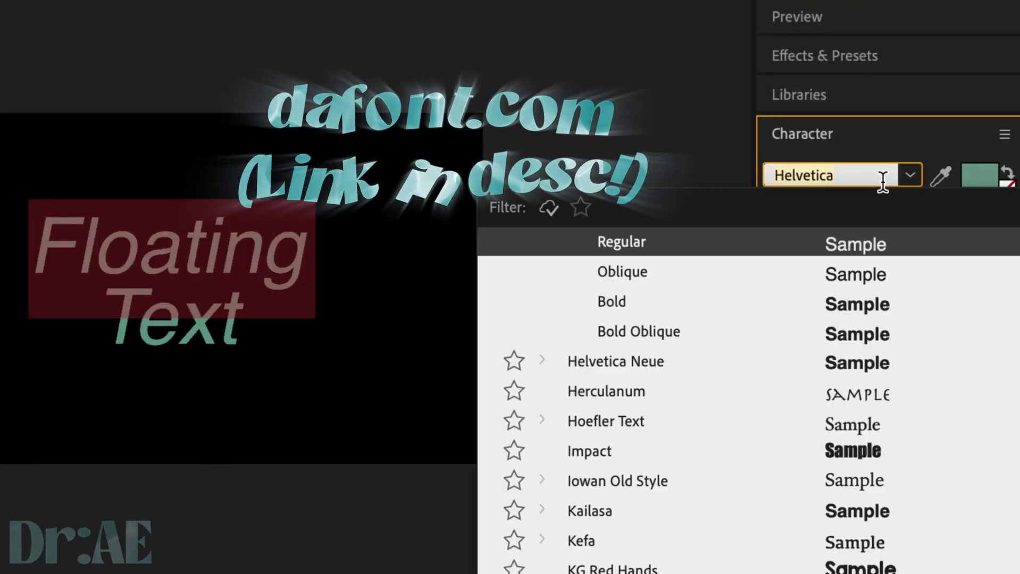
key("BackSpace")
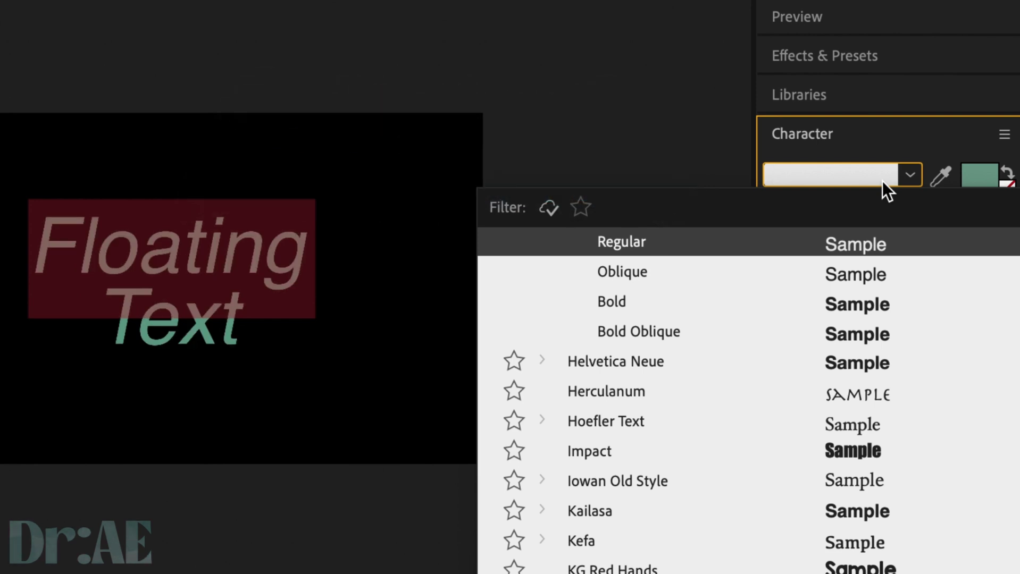
type("three")
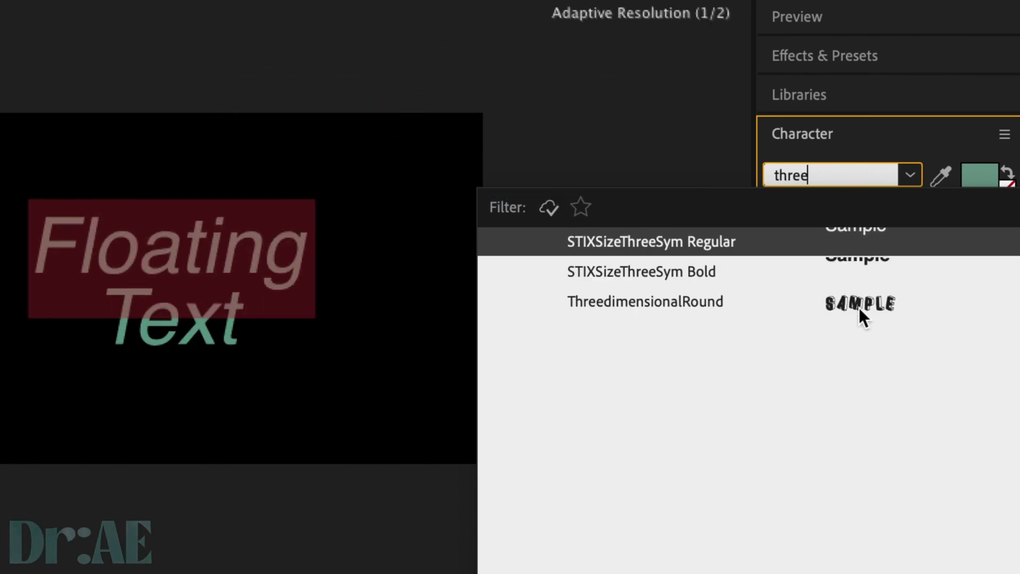
left_click(637, 302)
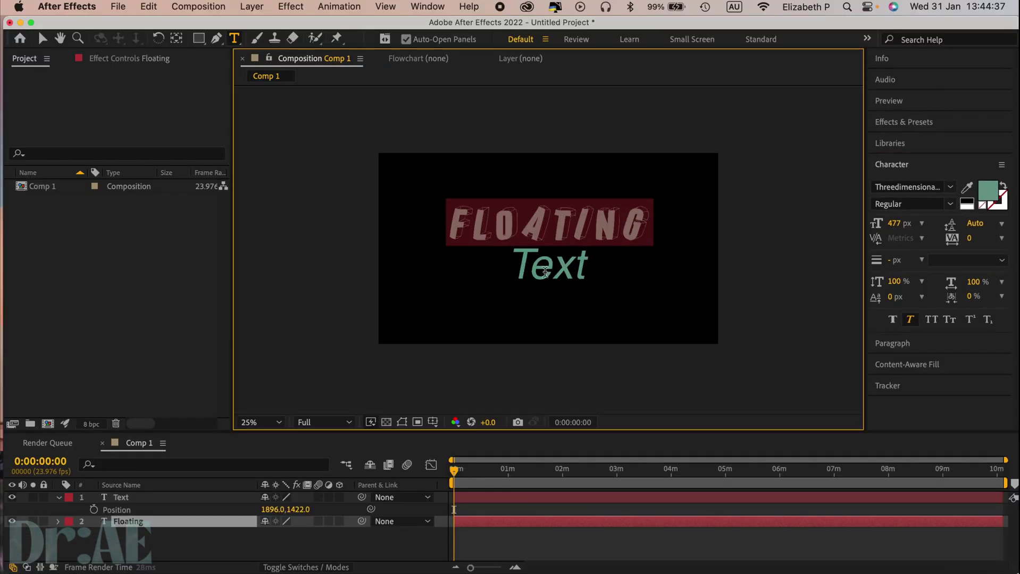
left_click(545, 272)
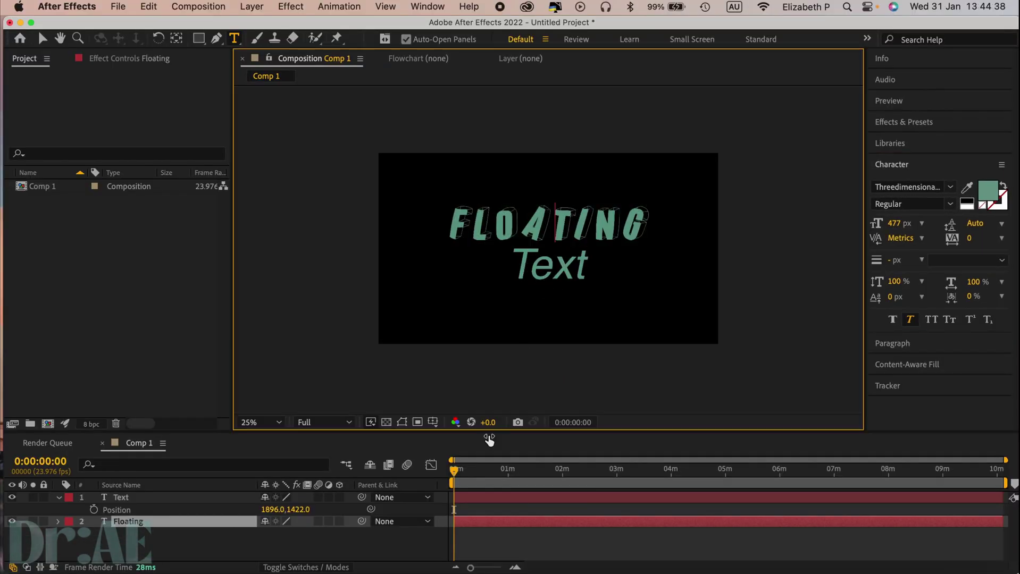
Step: Change the font of the Text layer to ThreedimensionalRound as well
left_click(469, 501)
double_click(546, 261)
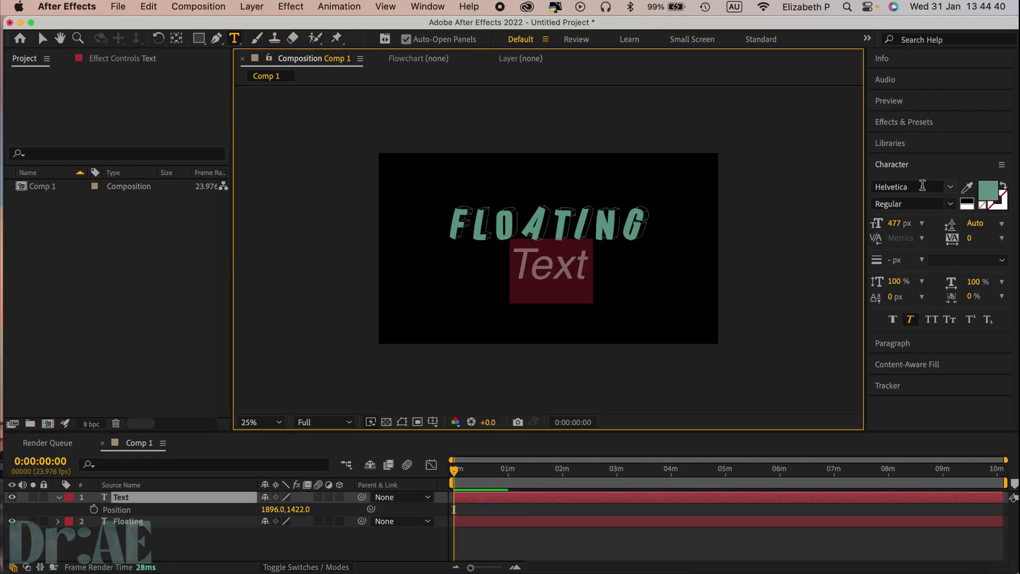
left_click(922, 185)
type("three")
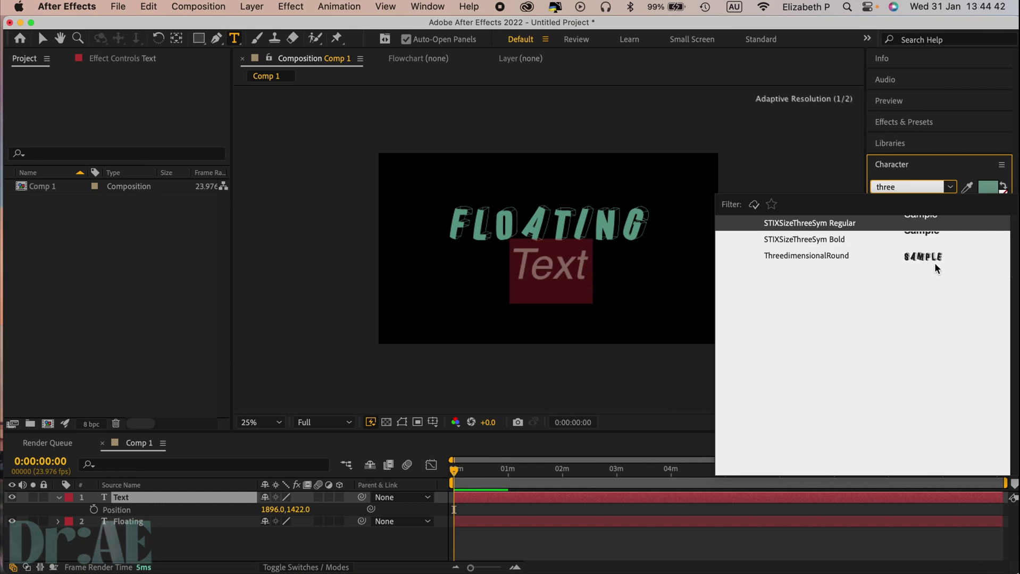
left_click(936, 263)
left_click(484, 550)
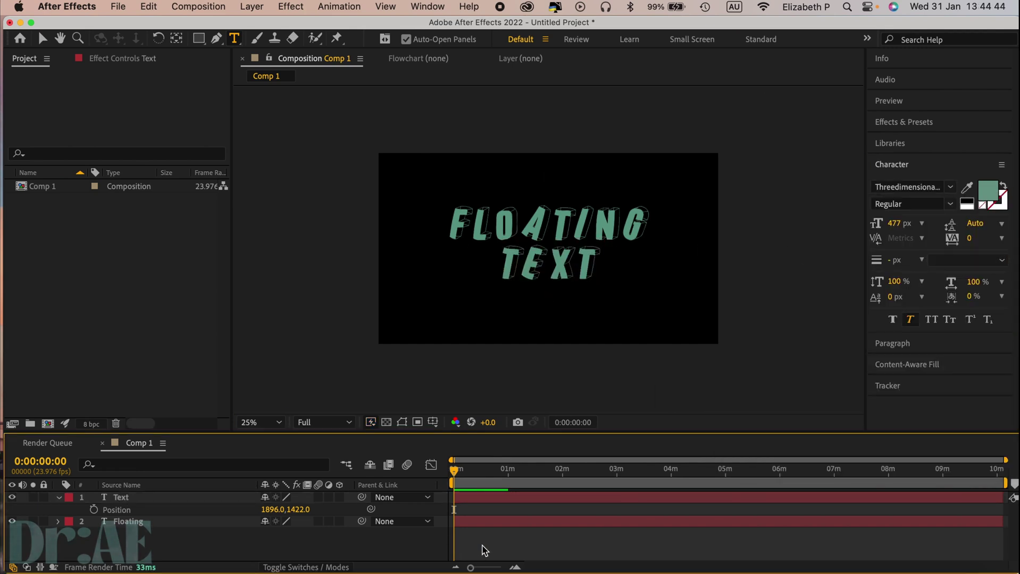
Step: Recolour both words light turquoise, using fill colour 8DDADC for the Text layer
left_click(477, 525)
left_click(483, 498, "shift")
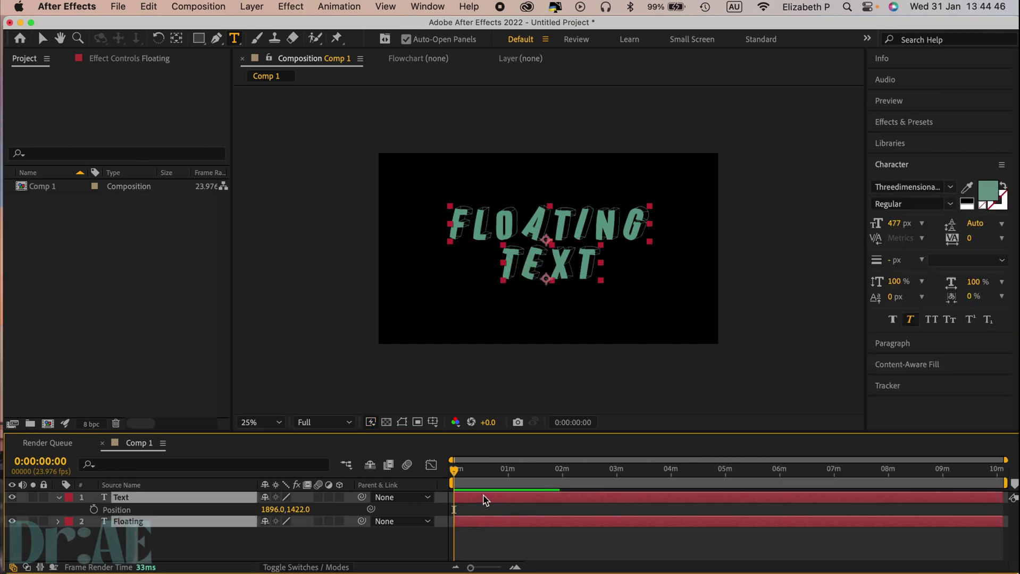
double_click(533, 230)
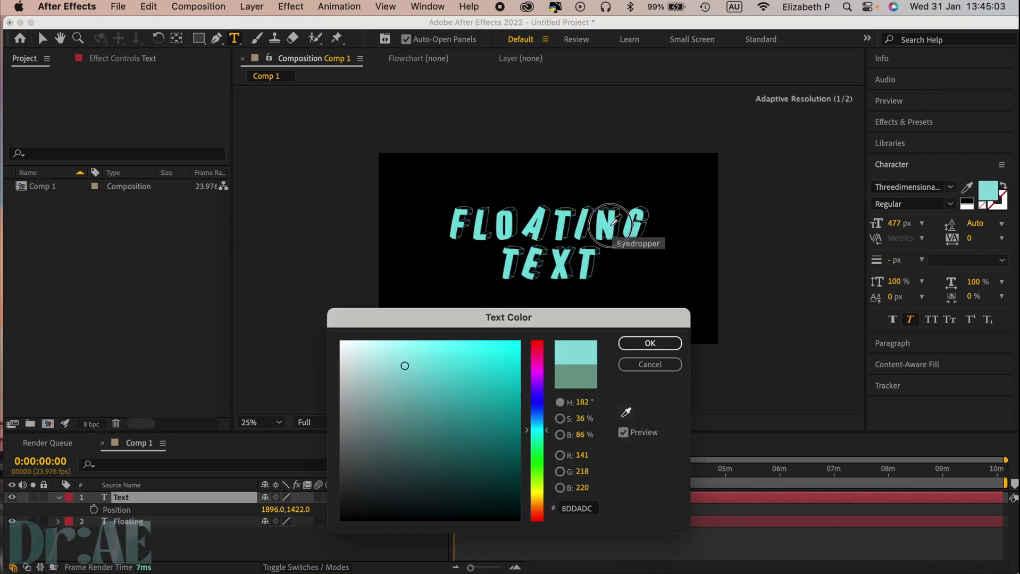
left_click(611, 225)
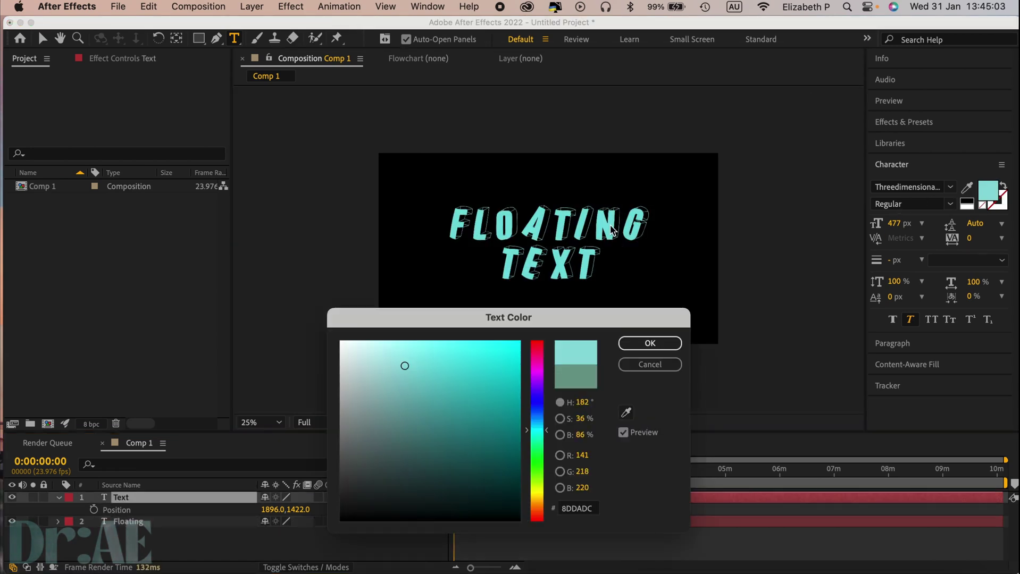
left_click(646, 347)
Step: Add a Position text animator to the Text layer
left_click(190, 498)
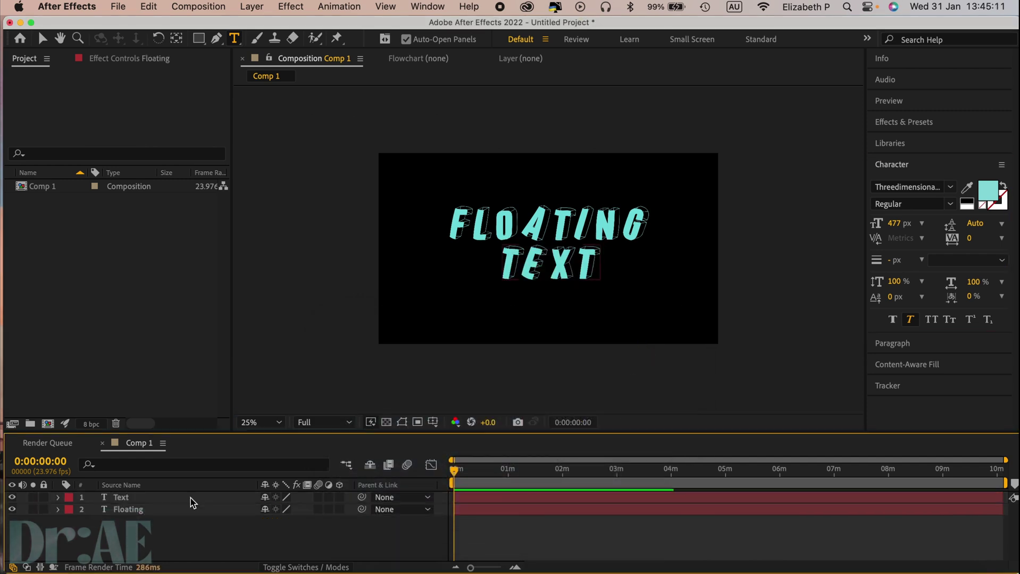
left_click(57, 497)
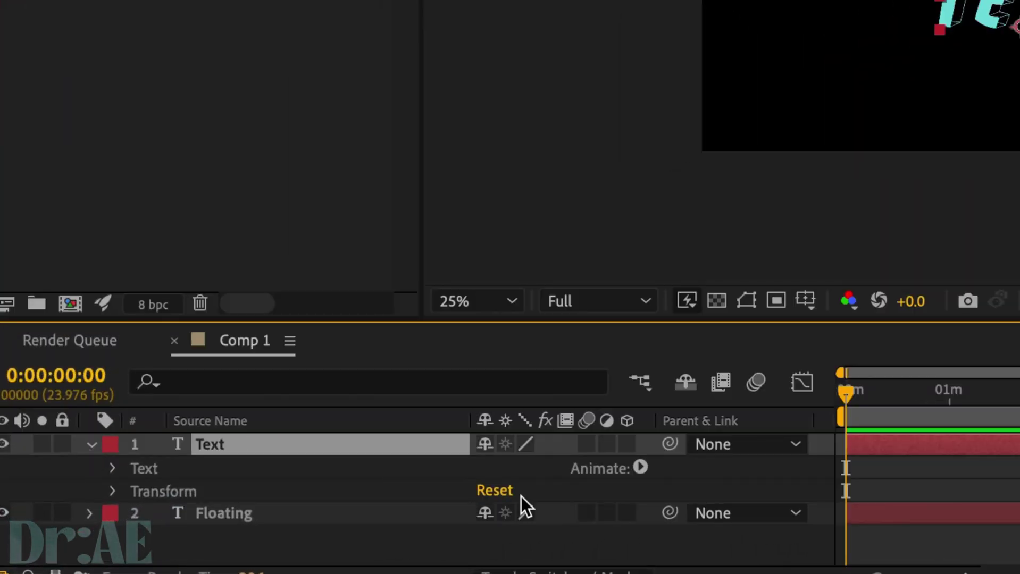
left_click(639, 467)
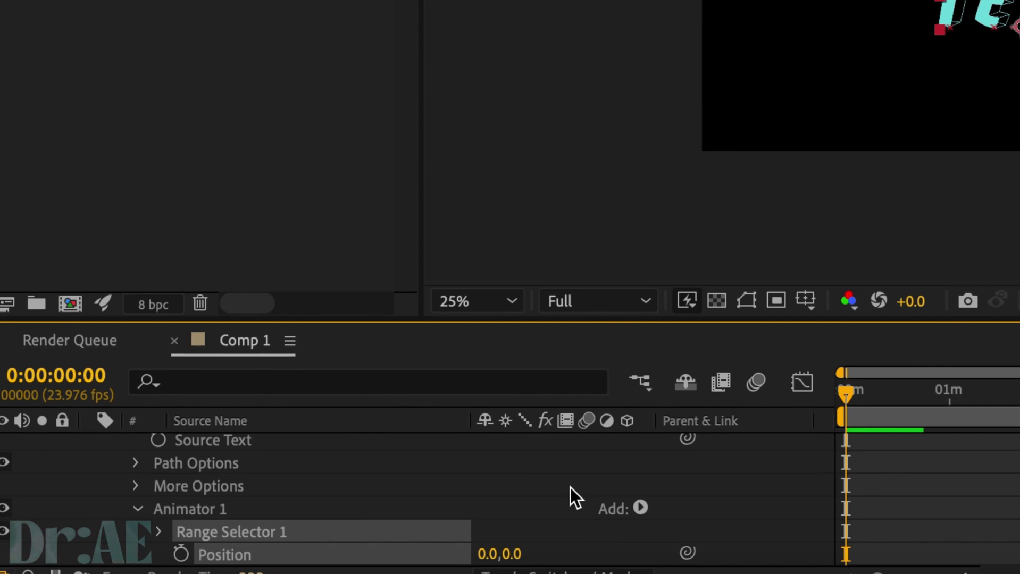
Step: Add a Wiggly selector to the Position animator and increase the animator's vertical Position value slightly
scroll(570, 487, "down", 2)
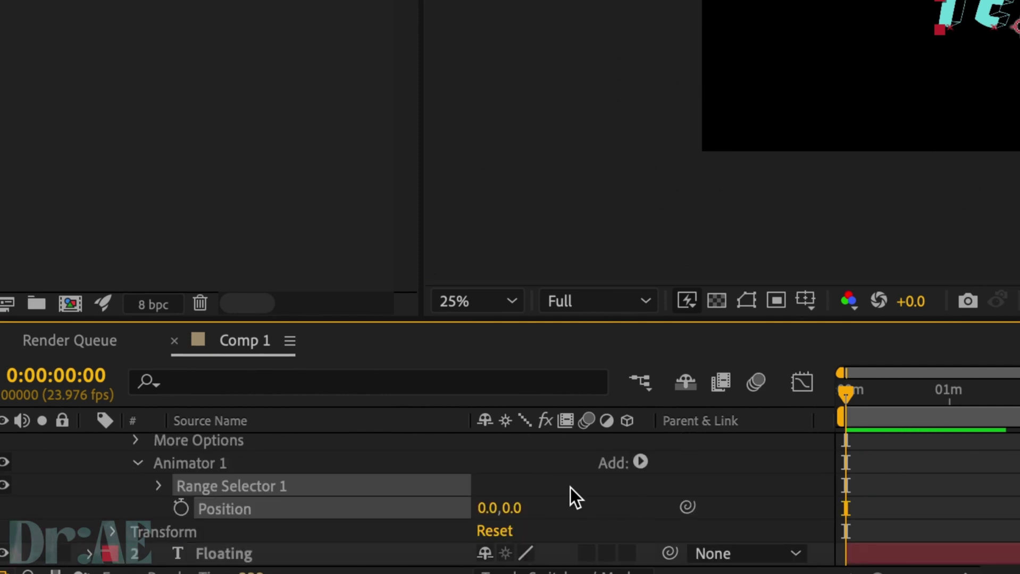
left_click(636, 463)
mouse_move(711, 499)
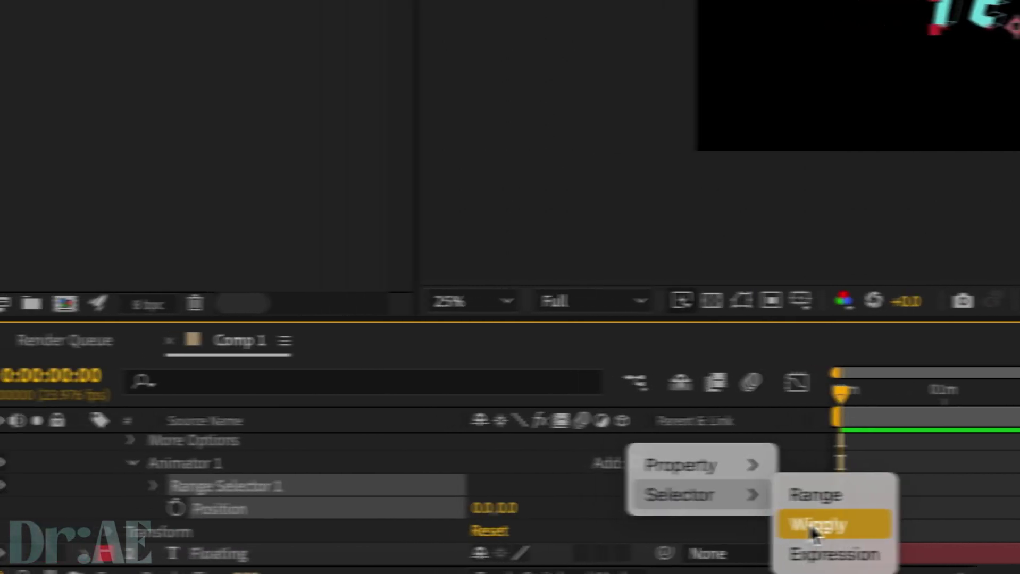
left_click(815, 528)
left_click_drag(508, 507, 585, 503)
scroll(547, 511, "up", 2)
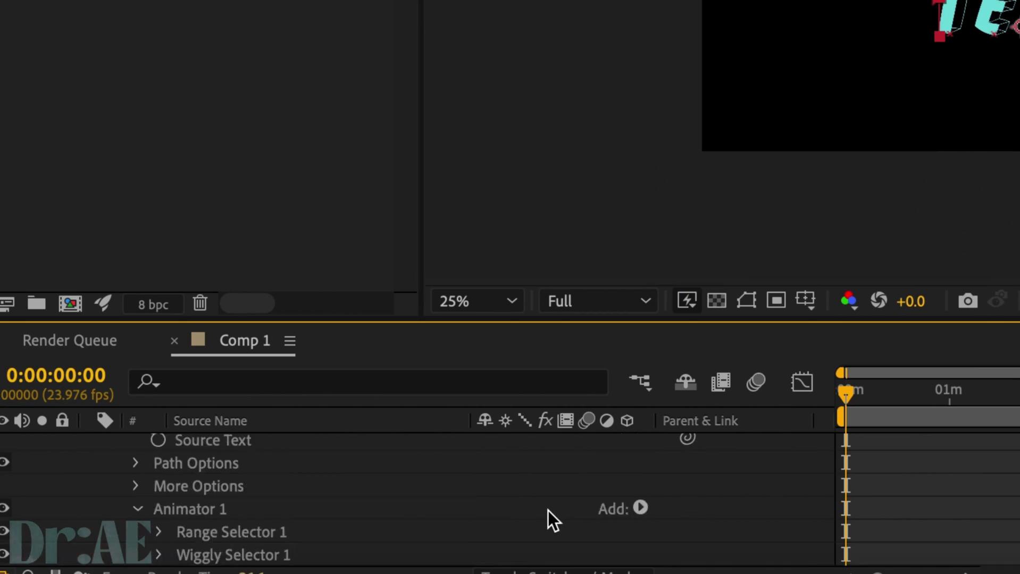
Step: Set the Wiggly selector's Wiggles/Second to 0.5 in the Position animator
scroll(383, 508, "down", 2)
left_click(158, 487)
scroll(238, 494, "down", 2)
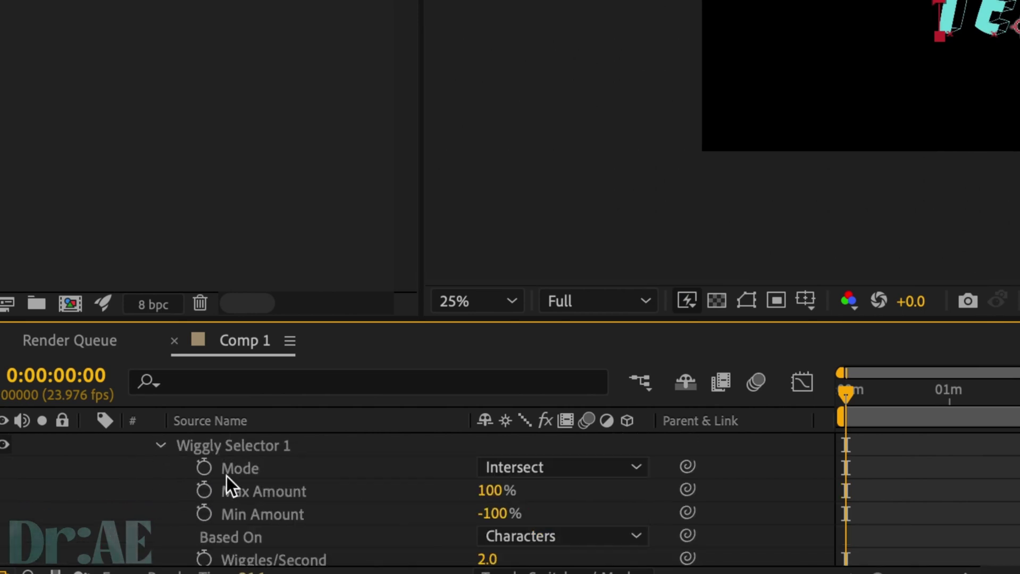
scroll(446, 500, "down", 1)
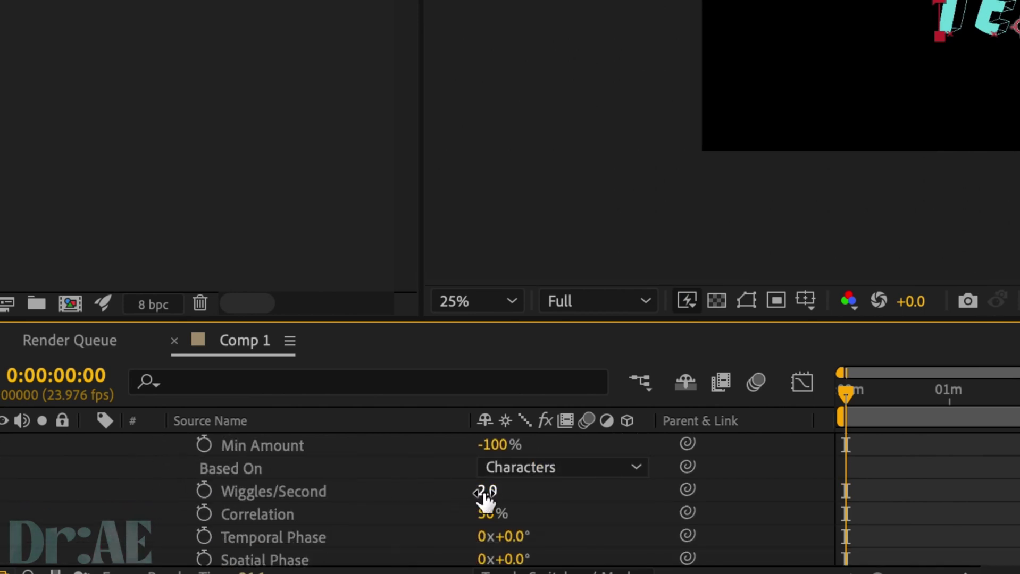
type(".5")
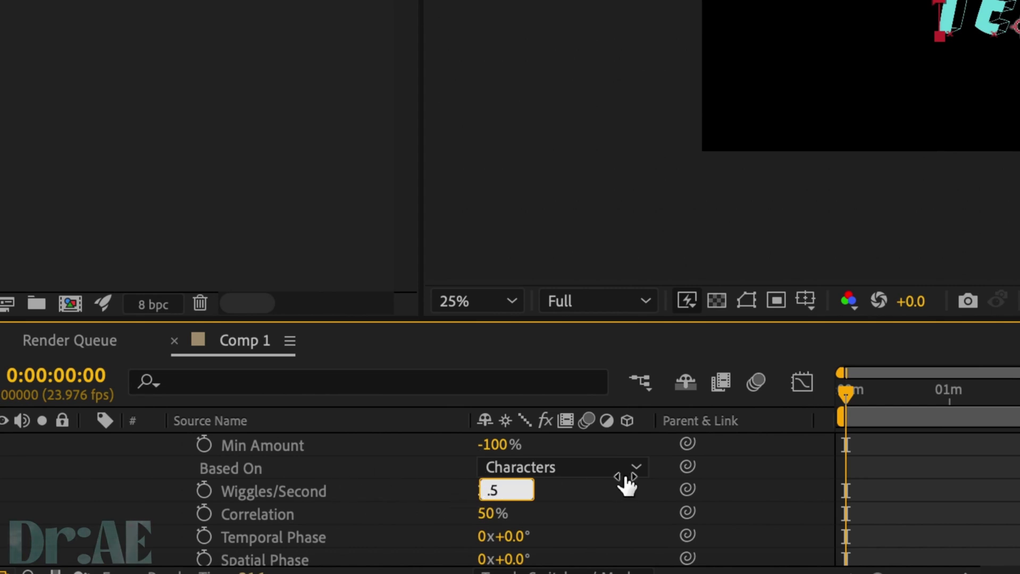
key("Return")
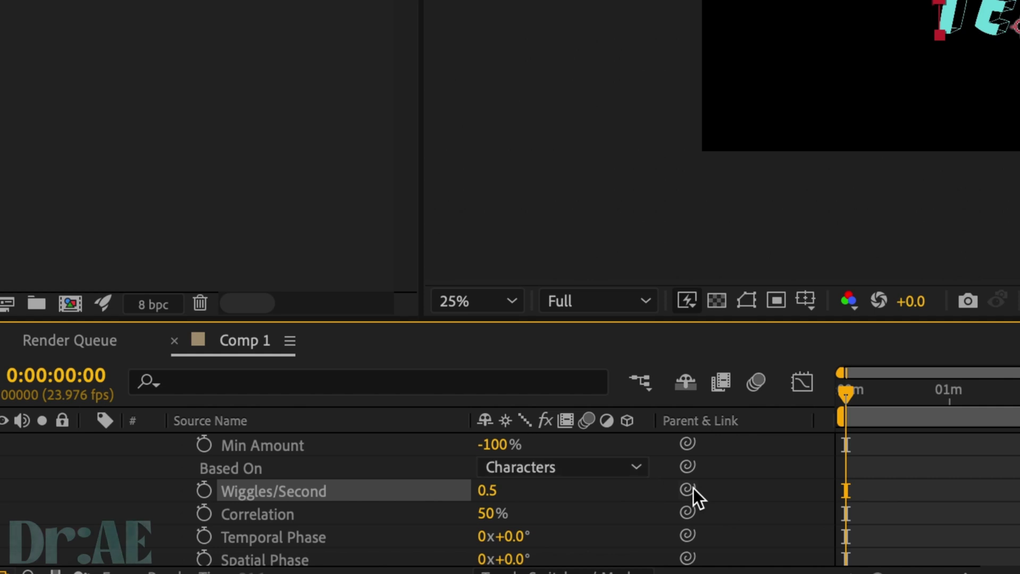
Step: Add a separate Rotation text animator to the Text layer
scroll(727, 491, "up", 7)
scroll(687, 500, "down", 1)
scroll(687, 499, "up", 4)
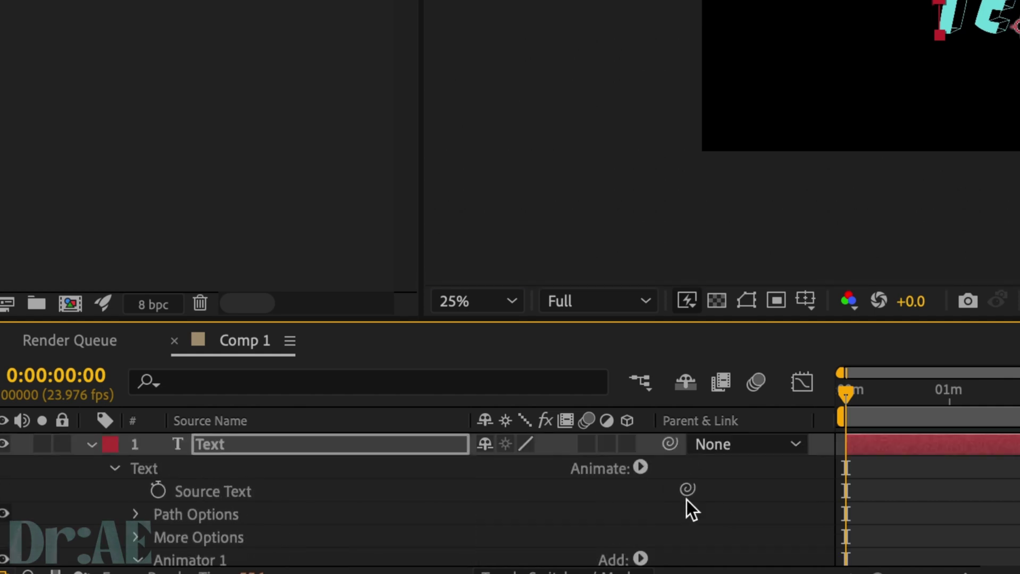
left_click(639, 468)
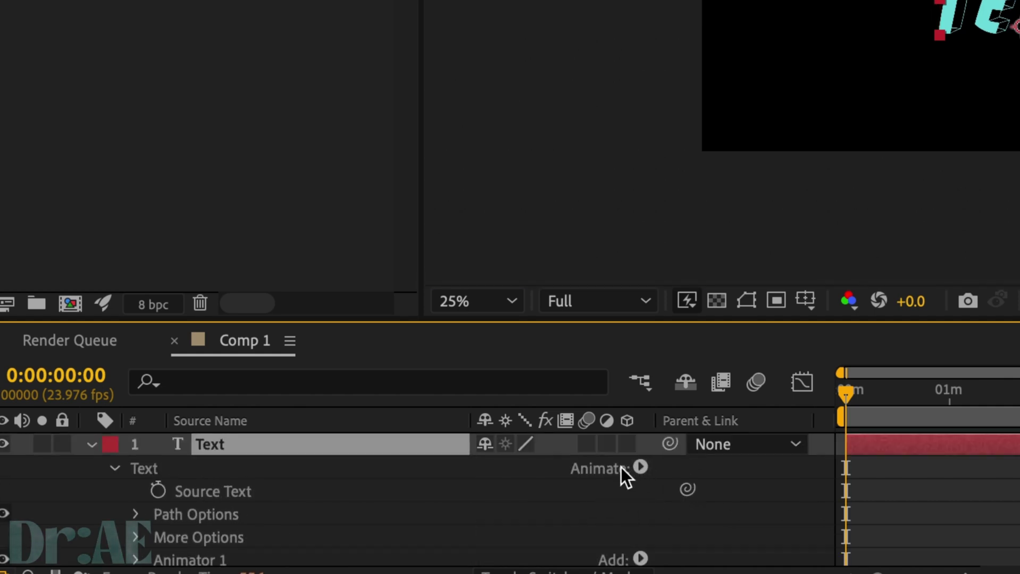
left_click(641, 468)
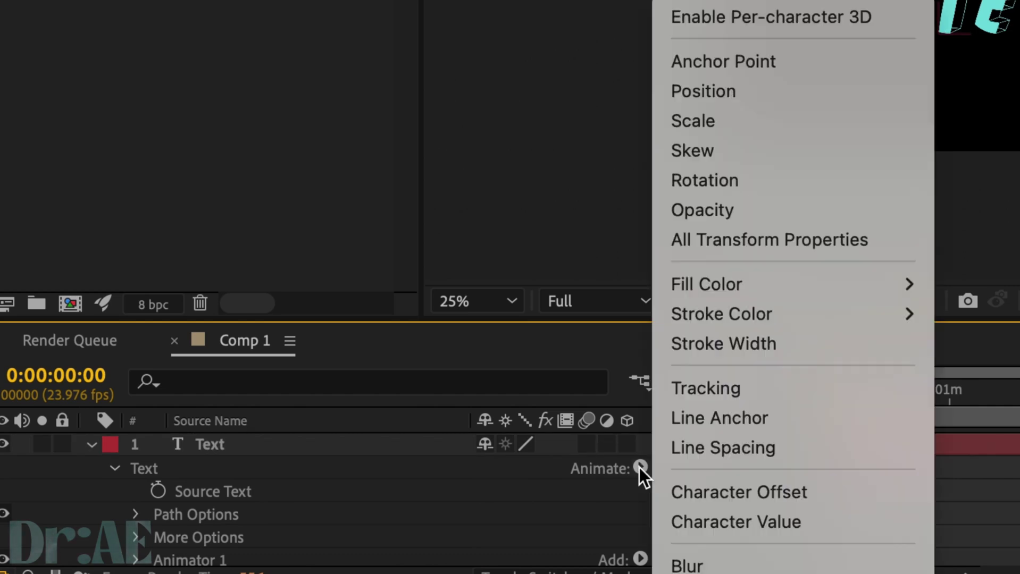
left_click(683, 180)
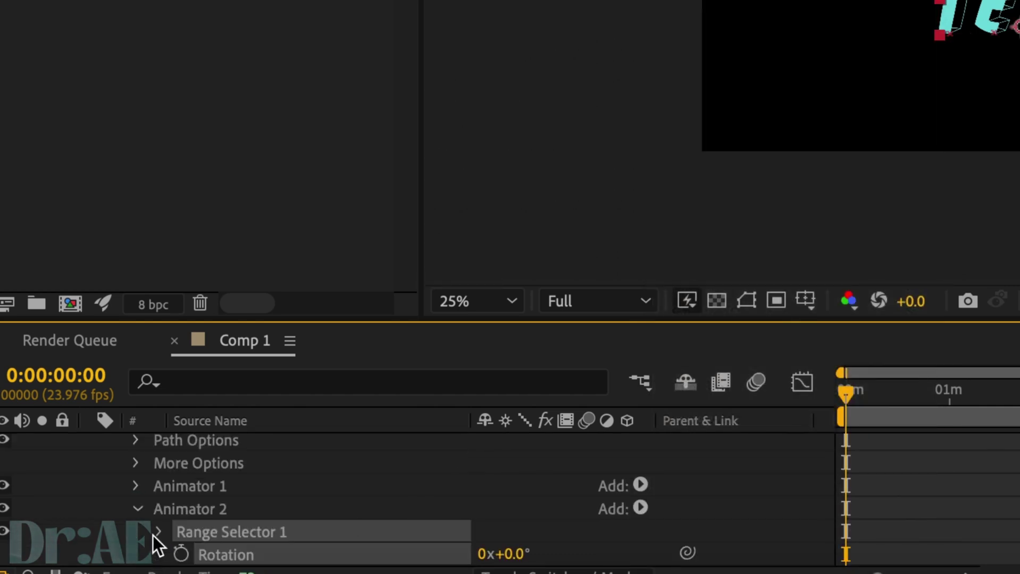
Step: Add a Wiggly selector to the separate Rotation animator and set the animator's Rotation to 26°
scroll(209, 534, "down", 2)
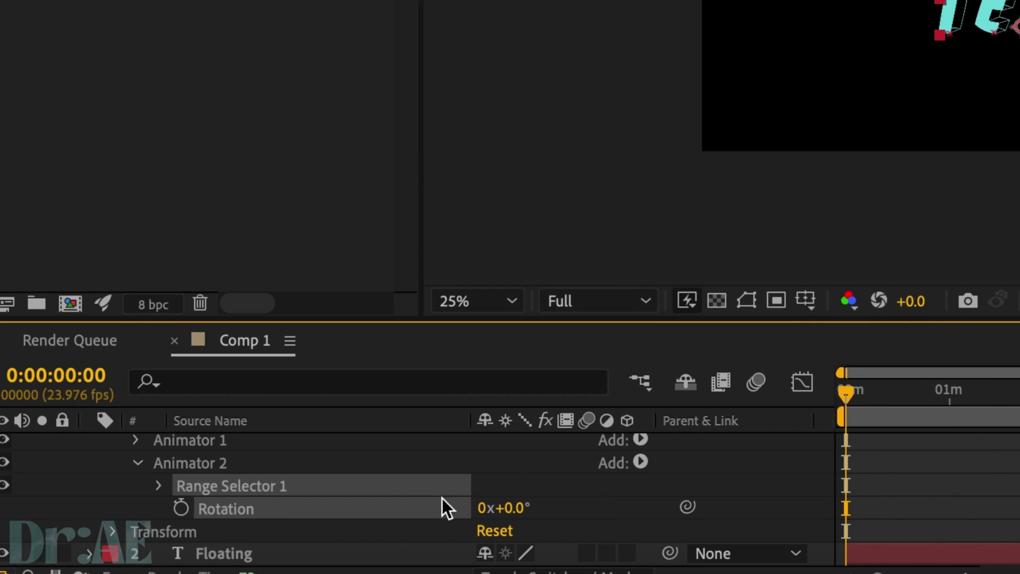
left_click(632, 466)
mouse_move(713, 494)
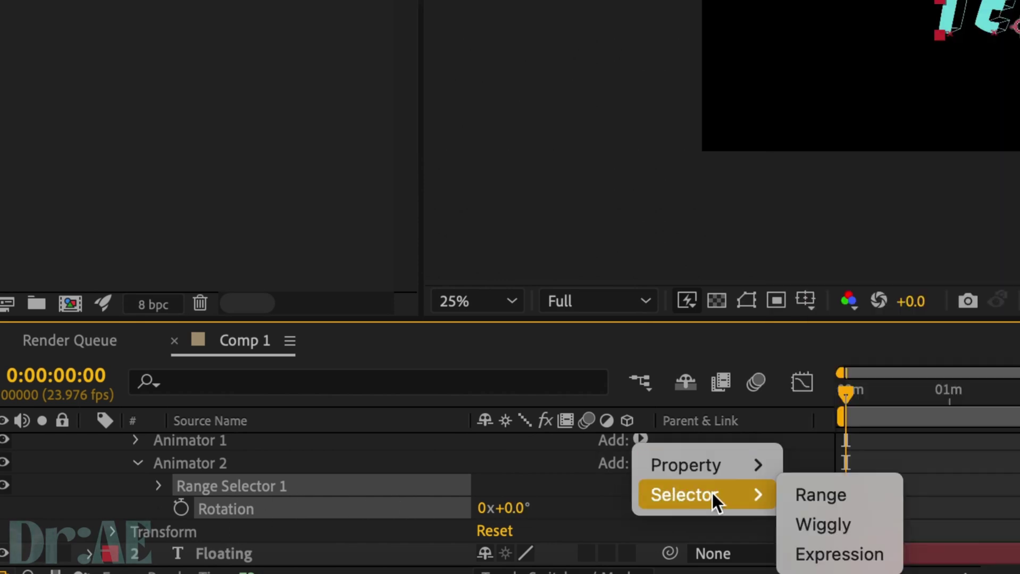
left_click(832, 530)
scroll(375, 510, "down", 1)
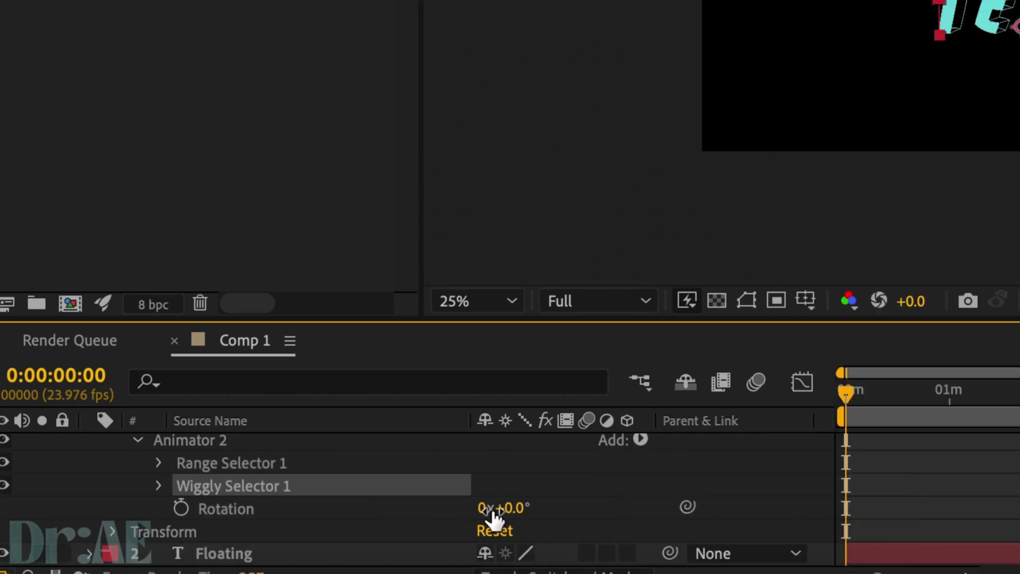
left_click_drag(505, 510, 532, 511)
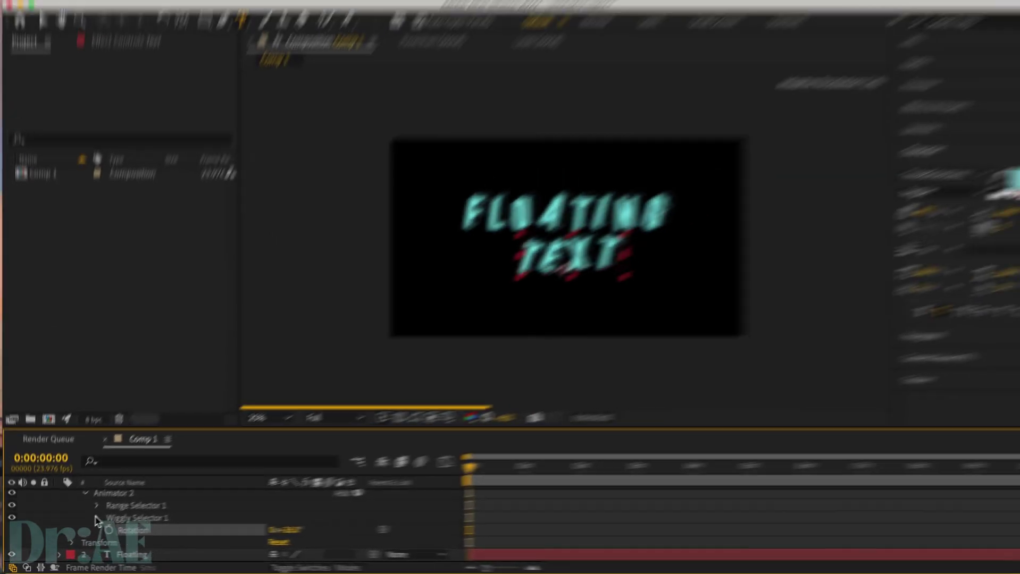
Step: Set the Wiggly selector's Wiggles/Second to 5 in the Rotation animator
left_click(126, 502)
scroll(126, 503, "down", 2)
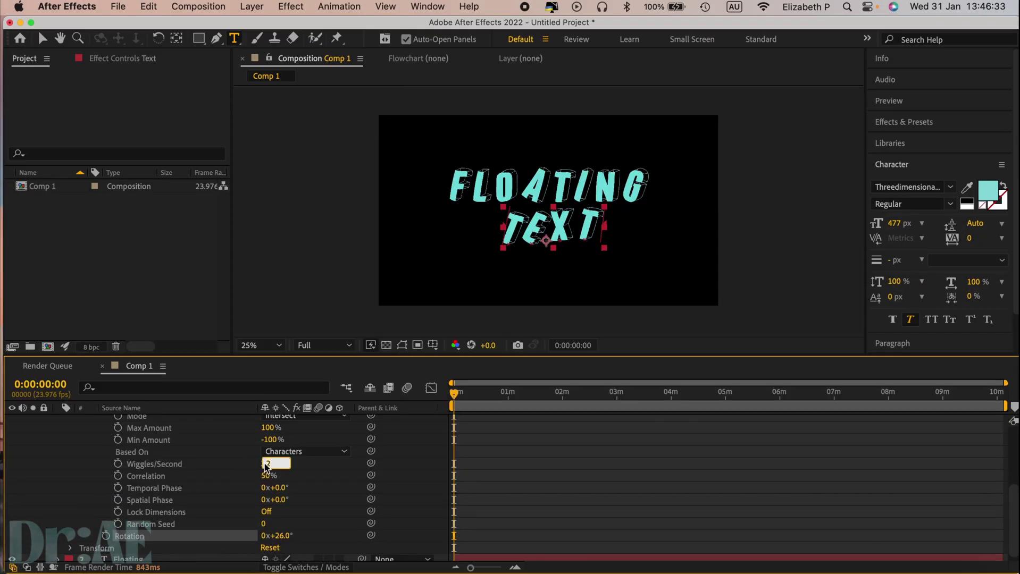
type("5")
key("Return")
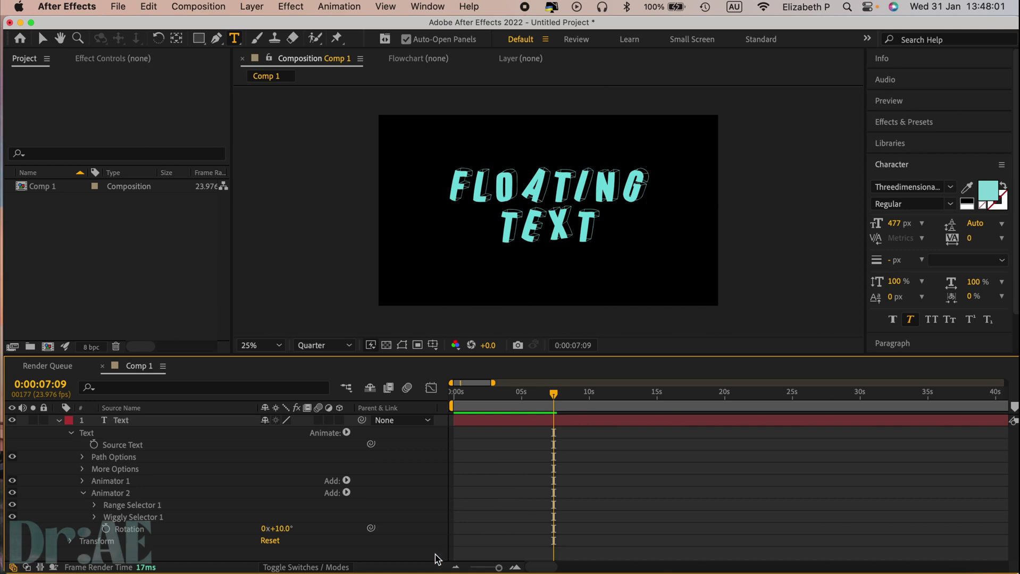
Step: Duplicate the Text layer and change the copy's wording to "Floating"
left_click(487, 425)
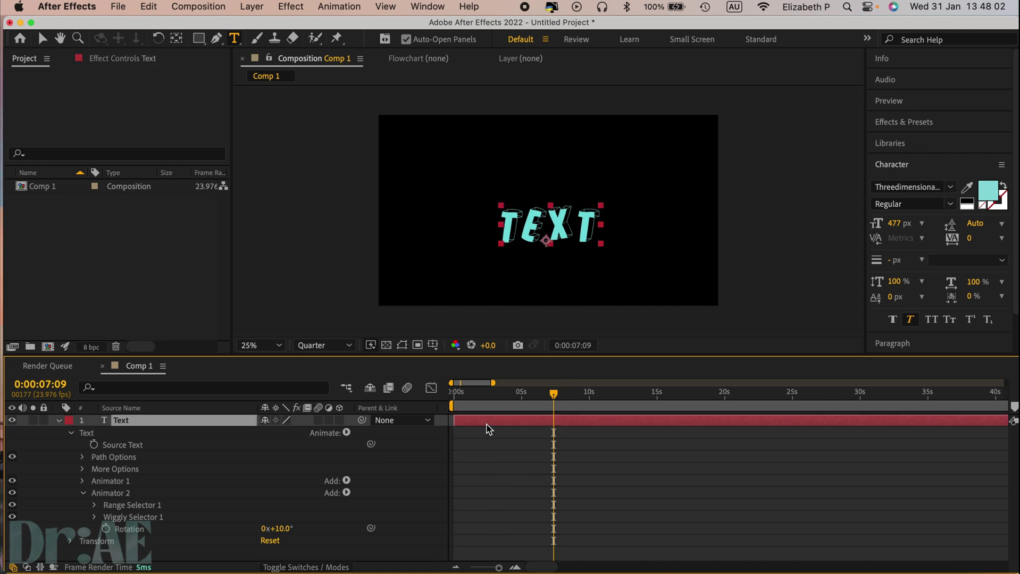
key("super+d")
double_click(527, 233)
type("Floating")
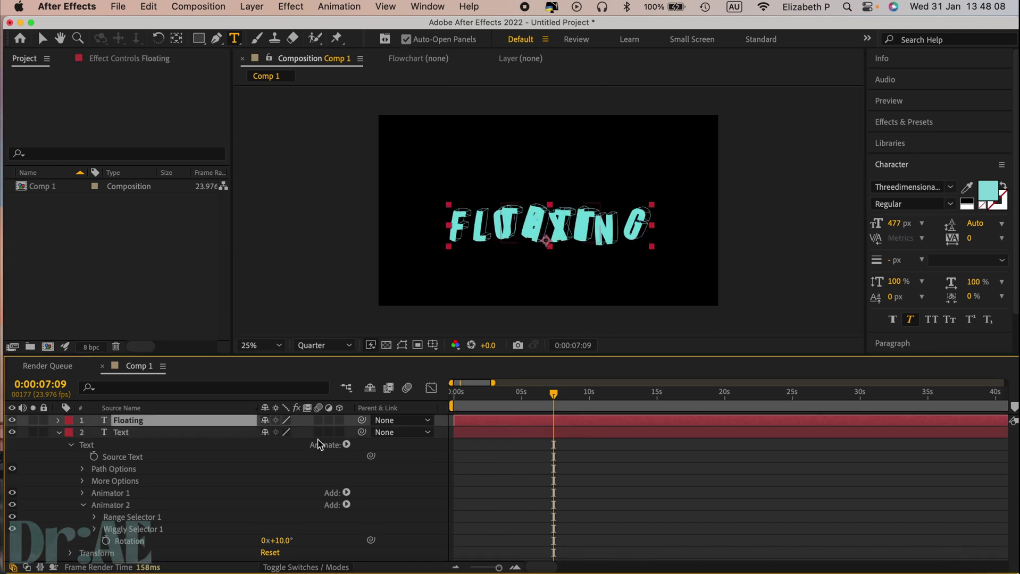
type("p")
Step: Move the Floating layer above the word TEXT, to position 1896, 924, and preview the animation
left_click_drag(297, 432, 152, 414)
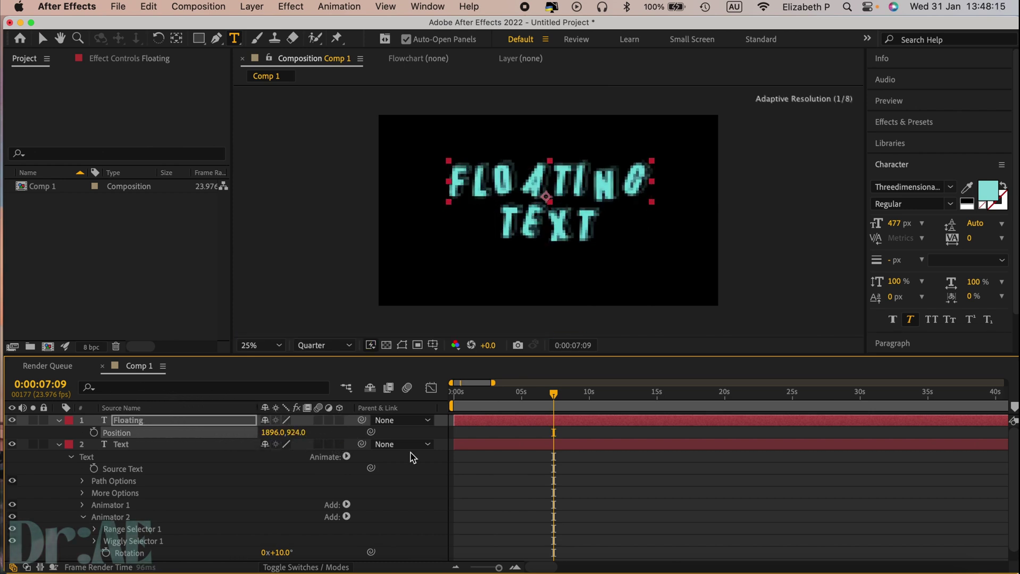
key("space")
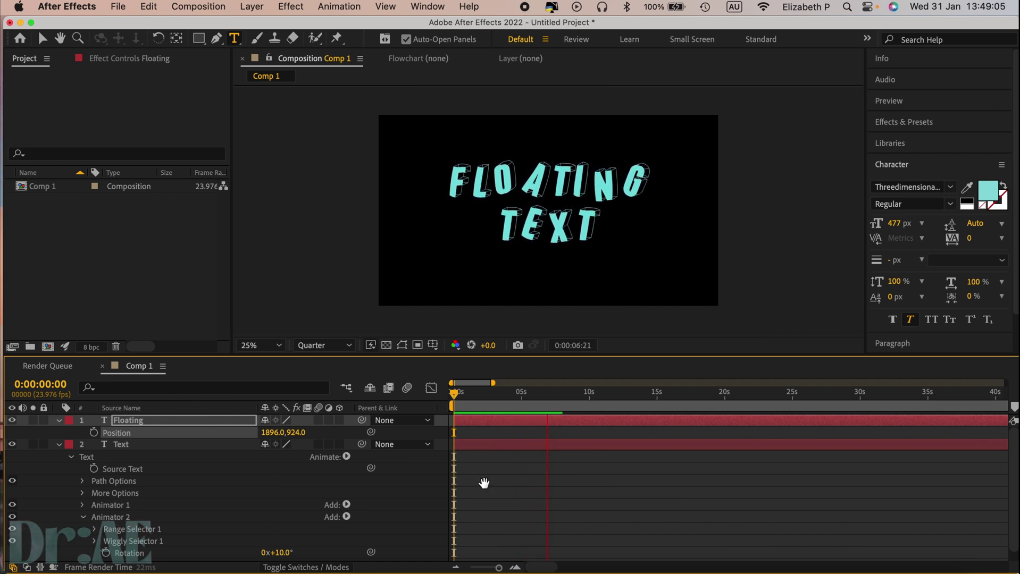
key("space")
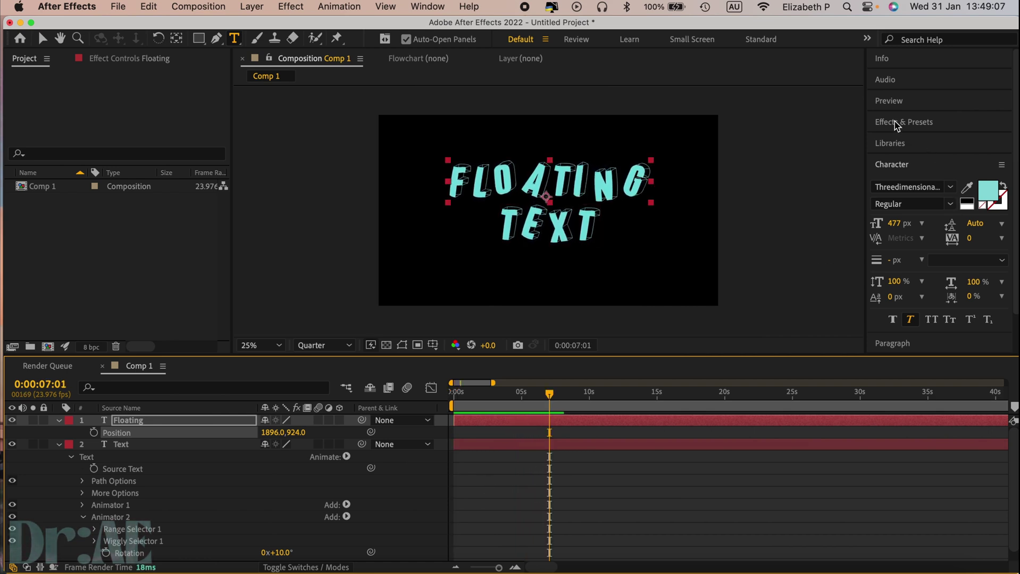
Step: Search the effects for "flux" and apply S_TextureFlux to the Floating layer
left_click(897, 126)
left_click(903, 137)
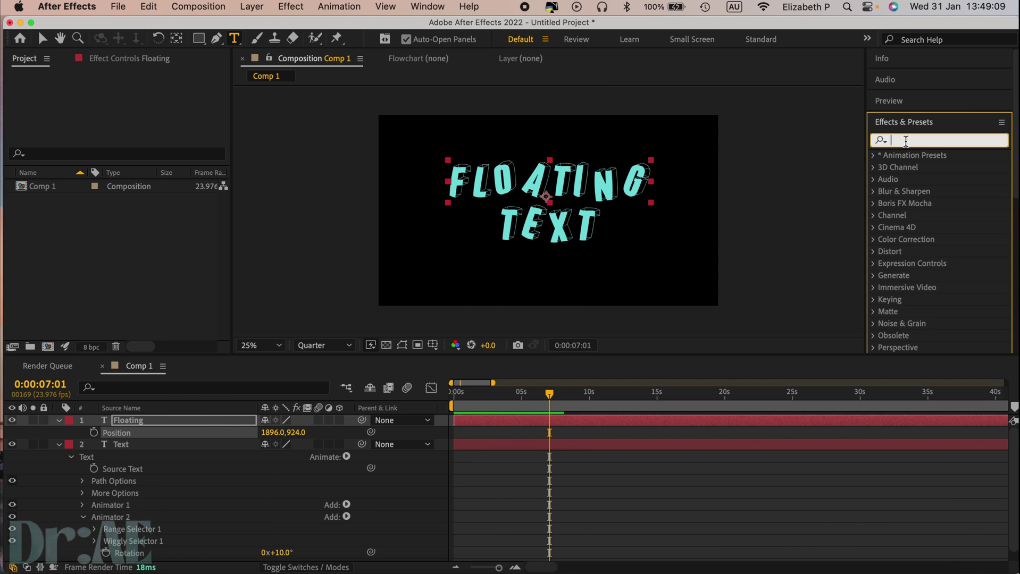
type("flux")
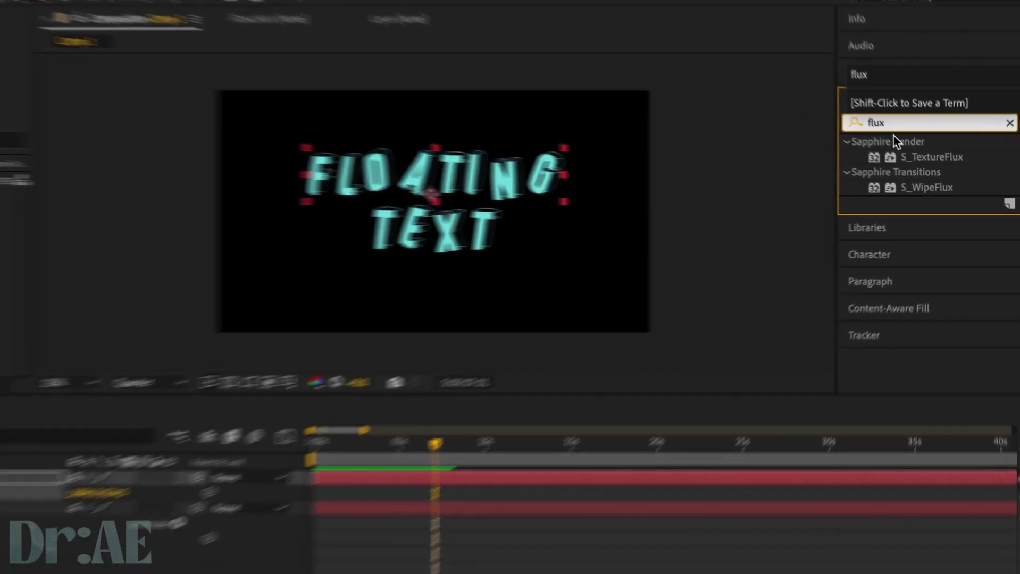
left_click(937, 171)
left_click_drag(921, 155, 348, 513)
left_click_drag(217, 248, 965, 330)
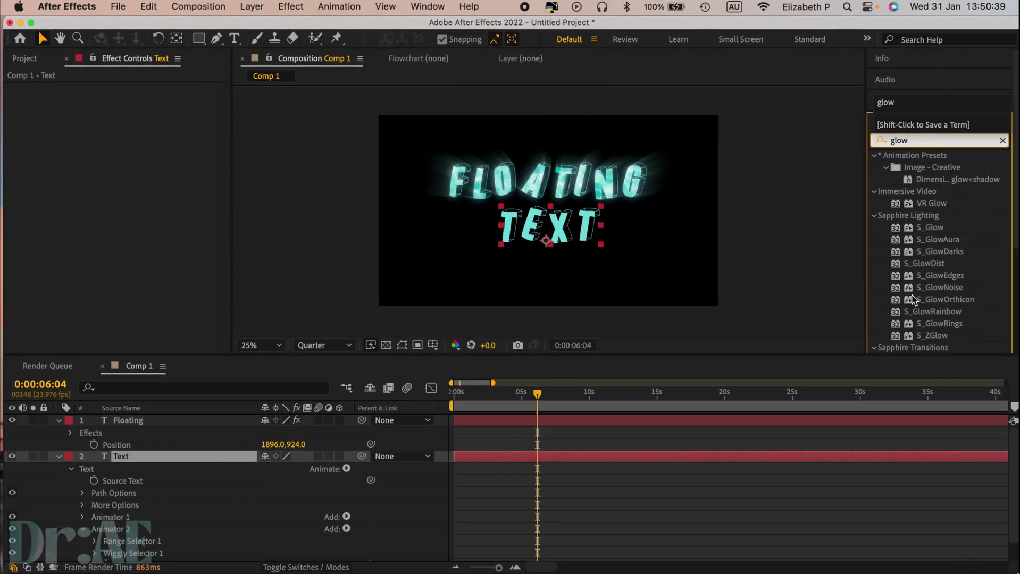
Step: Apply the standard Glow effect to the Text layer, then pre-compose that layer
scroll(914, 299, "down", 5)
left_click(922, 225)
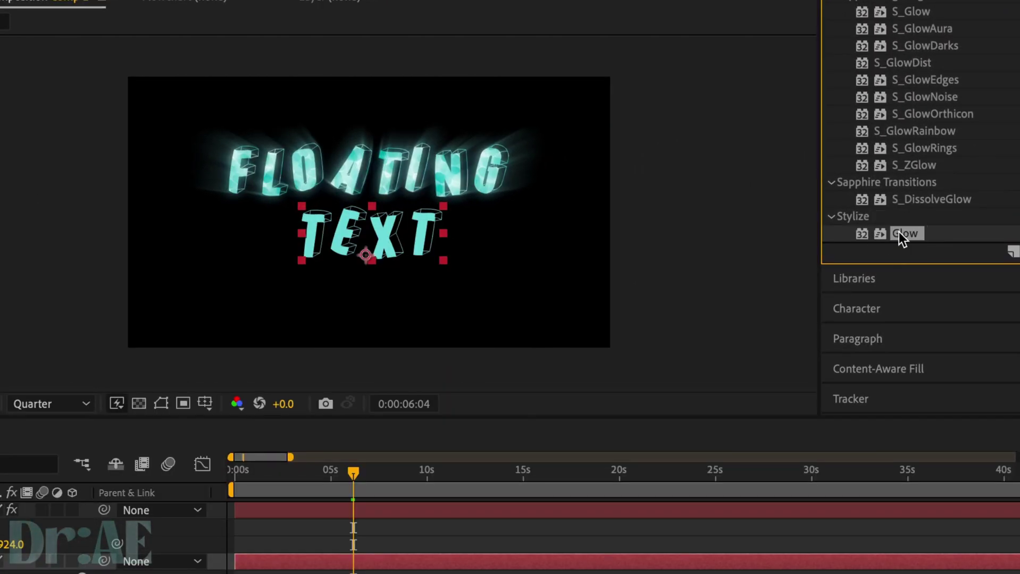
double_click(898, 232)
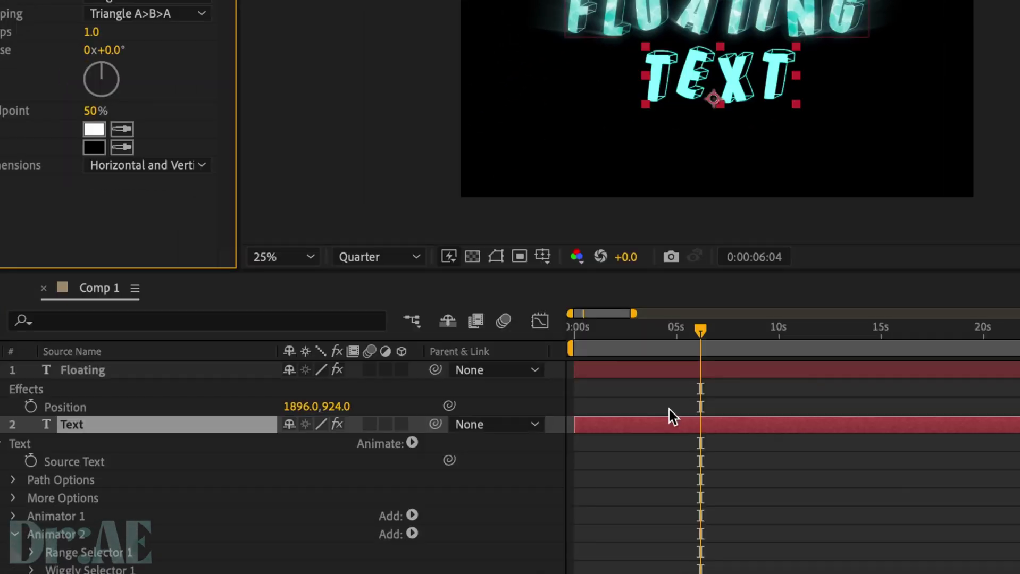
right_click(674, 427)
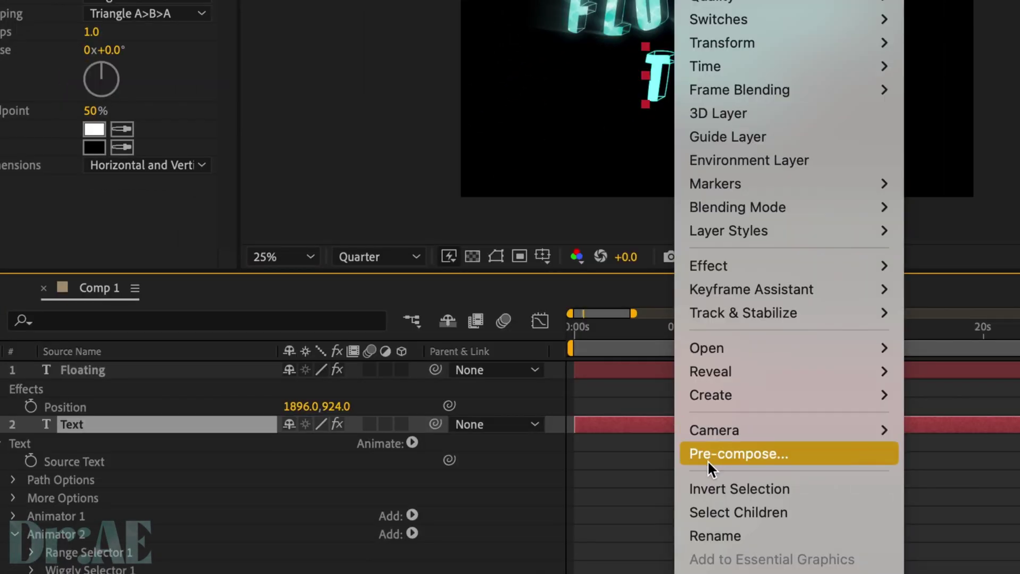
left_click(718, 461)
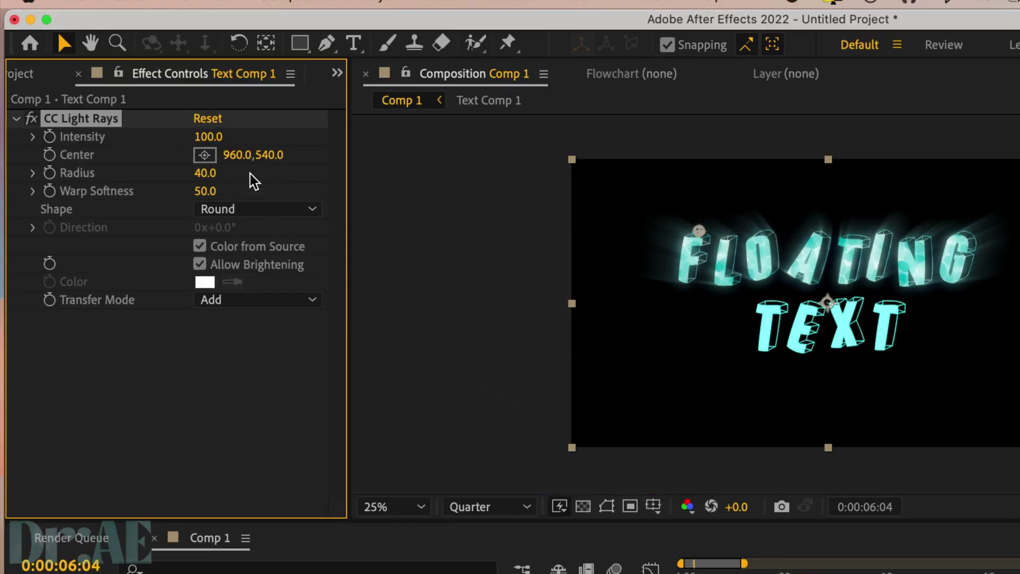
Step: Place the CC Light Rays center on the X of TEXT at about 2061, 1211 and set the Intensity to 75
left_click_drag(236, 156, 882, 268)
left_click_drag(268, 152, 901, 258)
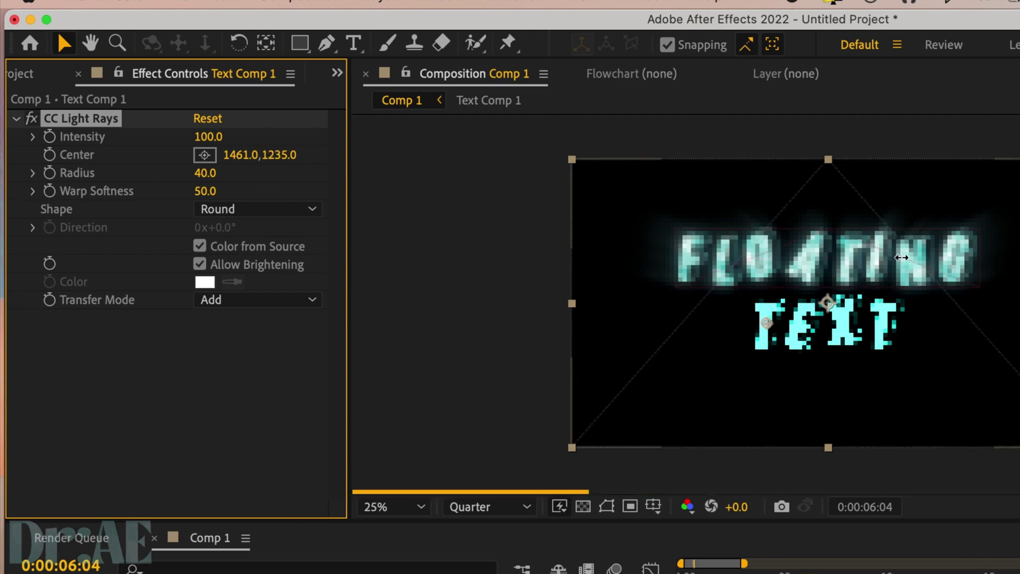
left_click_drag(766, 323, 831, 347)
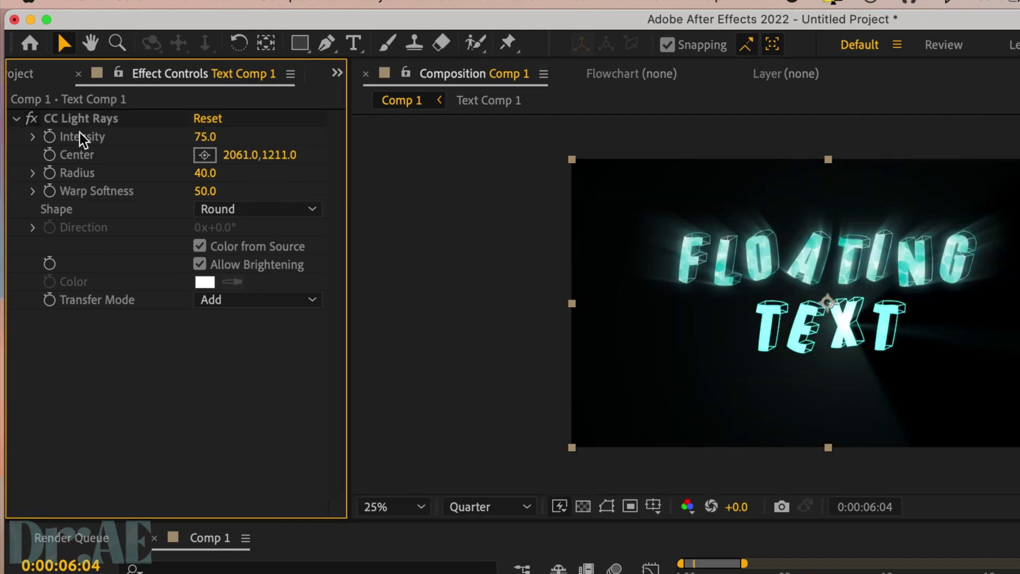
Step: Duplicate CC Light Rays twice, placing the copies' centers on the E at about 1725, 1259 and the first T at about 1525, 1179
left_click(86, 120)
key("super+d")
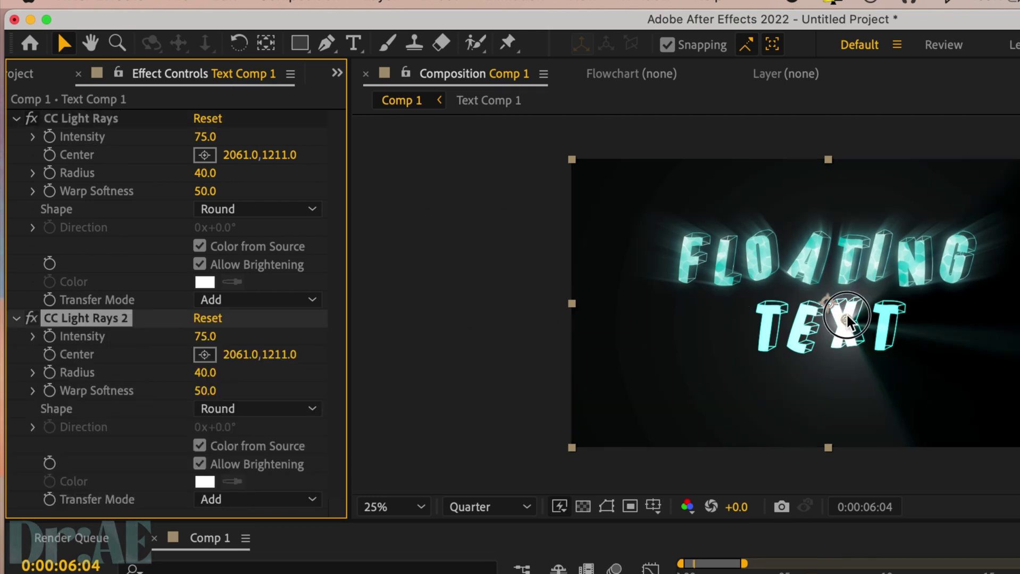
left_click_drag(846, 320, 803, 328)
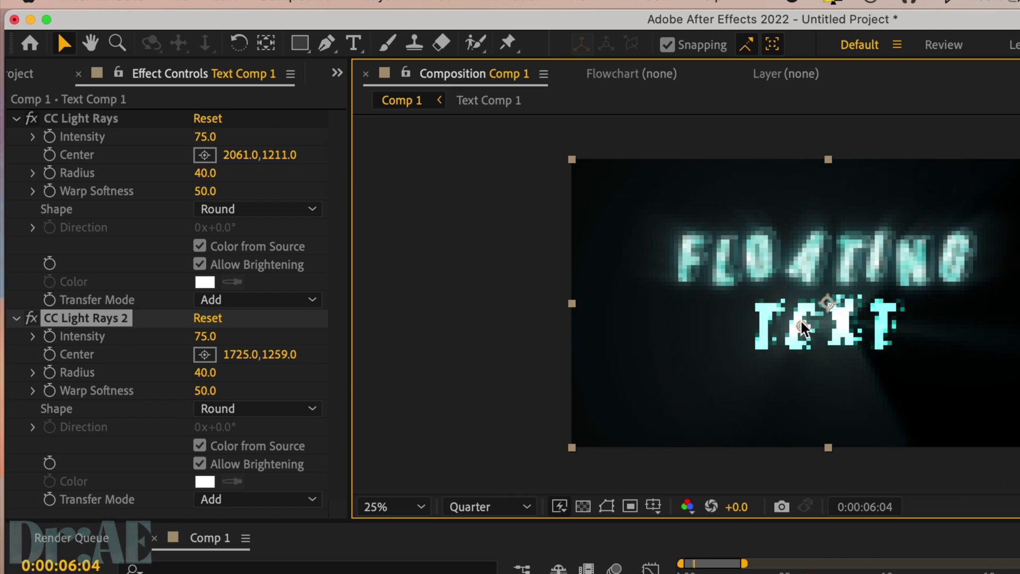
key("super+d")
left_click_drag(803, 328, 780, 322)
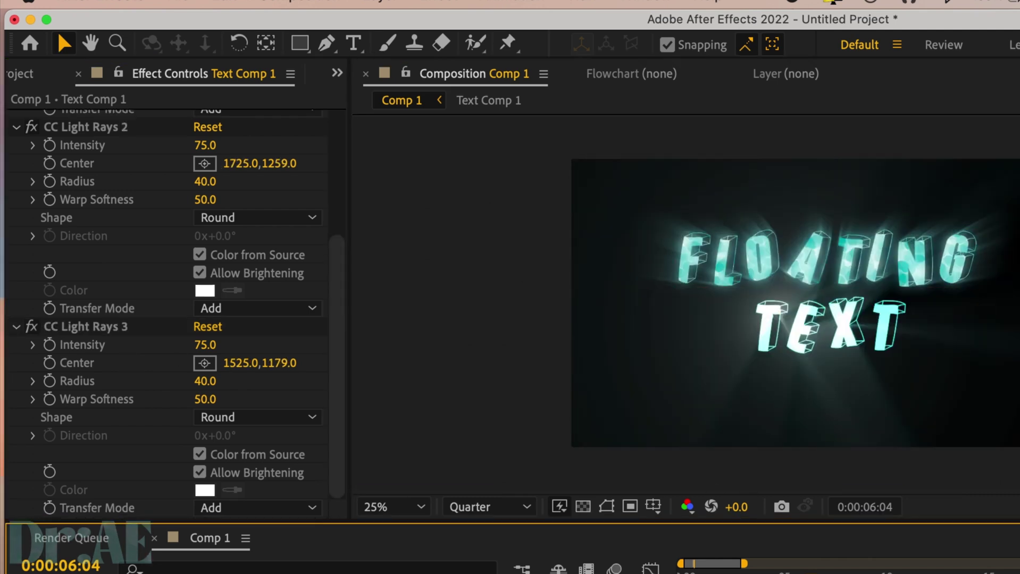
Step: Duplicate CC Light Rays 3, place the copy's center on the last T of TEXT, and select the Floating layer
left_click(99, 328)
key("super+d")
left_click_drag(775, 316, 885, 326)
scroll(102, 238, "up", 10)
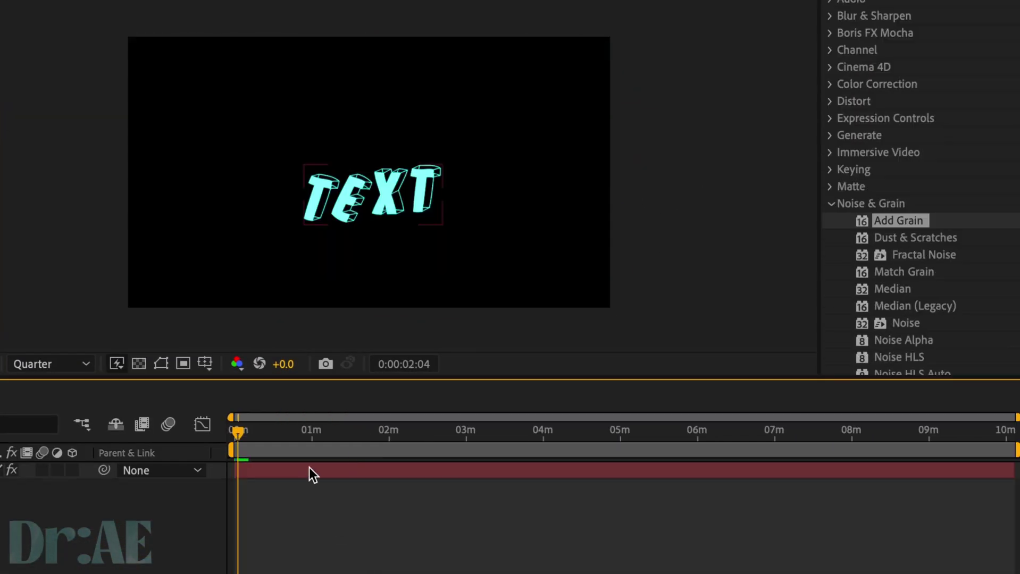
left_click(308, 467)
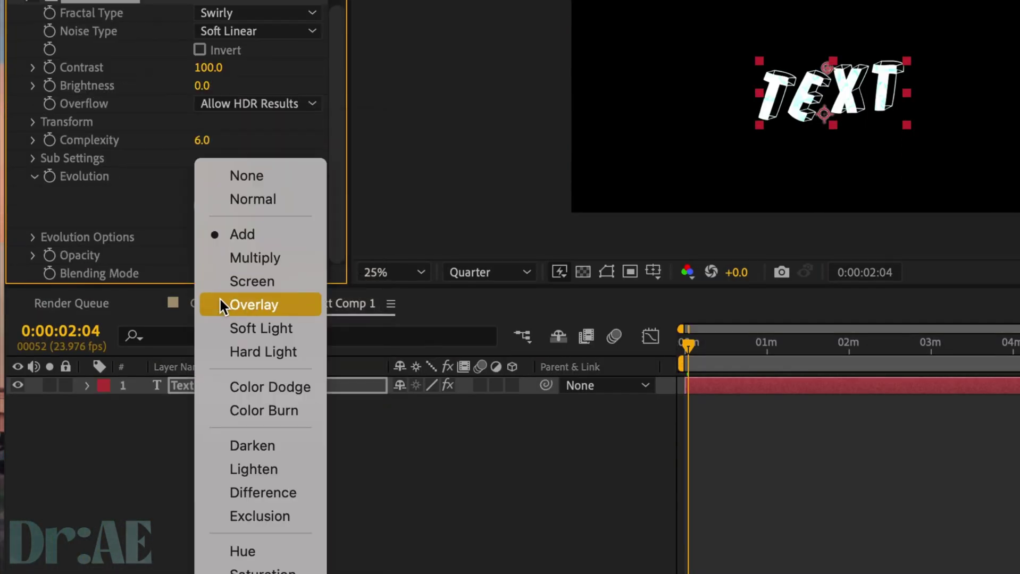
Step: On the Text layer inside Text Comp 1, set Fractal Noise's blending mode to Overlay and Glow's Color B to white
left_click(222, 301)
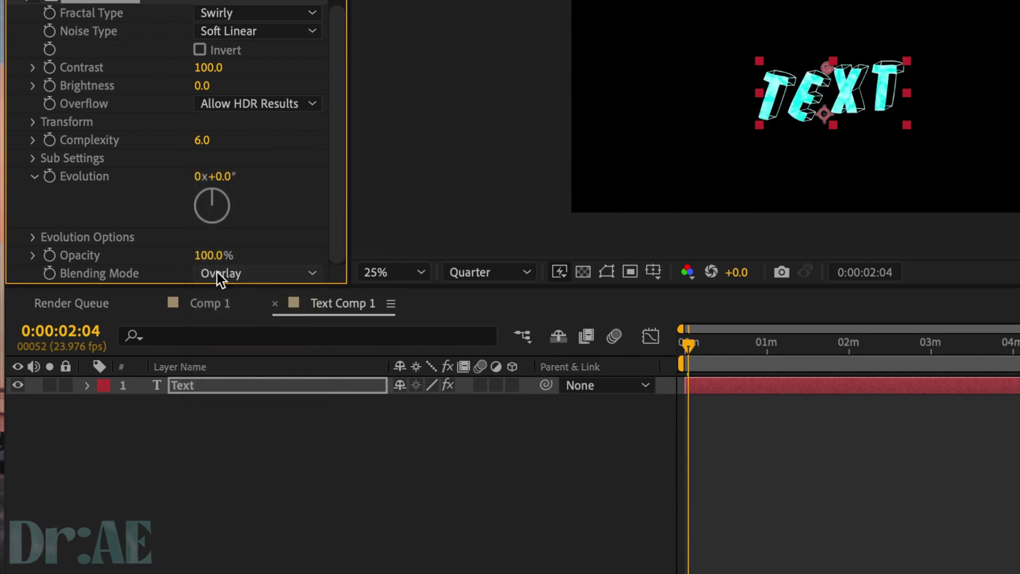
left_click(139, 109)
left_click_drag(421, 411, 382, 351)
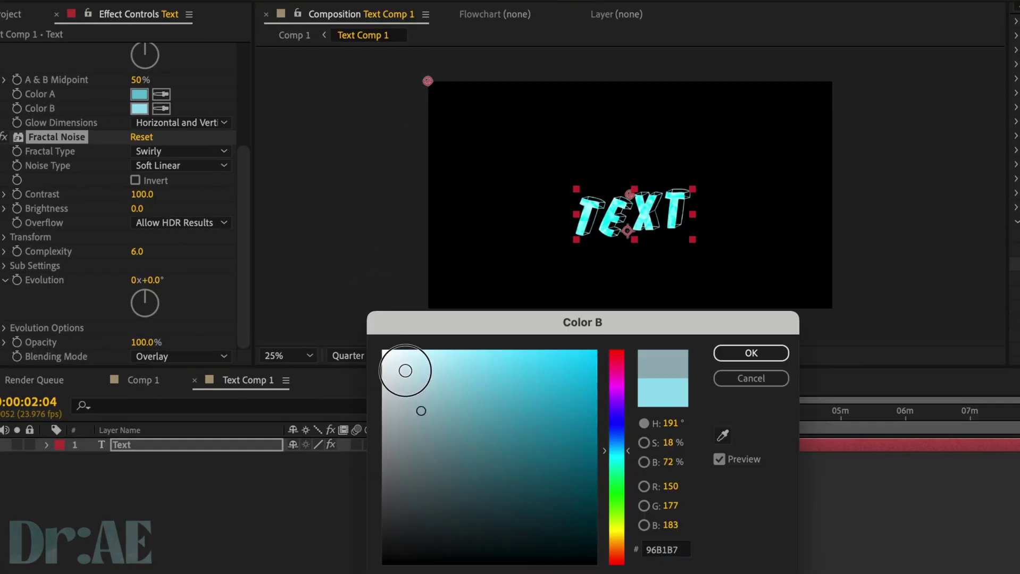
left_click(751, 353)
Step: Set the Fractal Noise effect's Complexity to 5 on the Text layer
left_click_drag(137, 252, 169, 253)
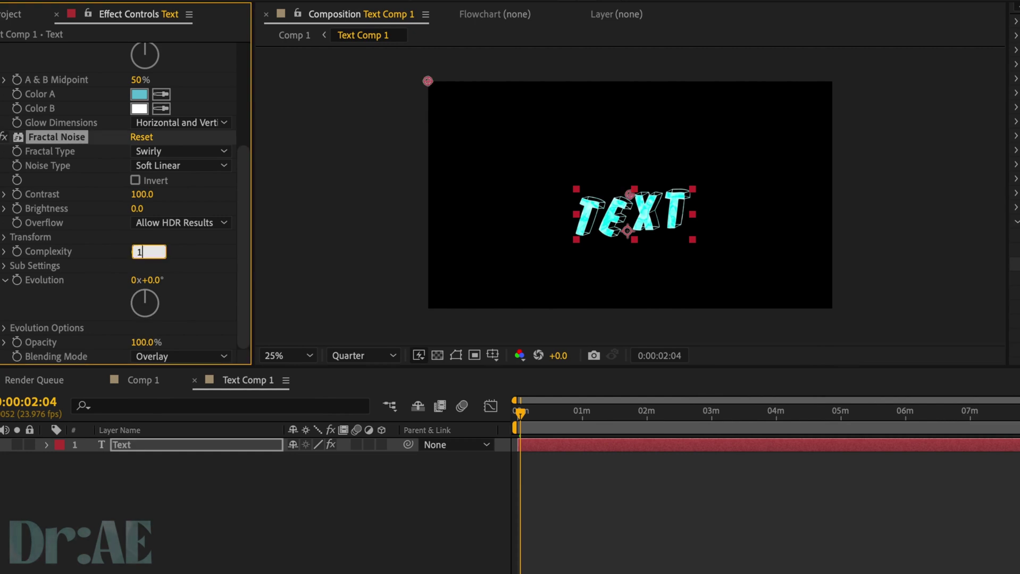
key("Return")
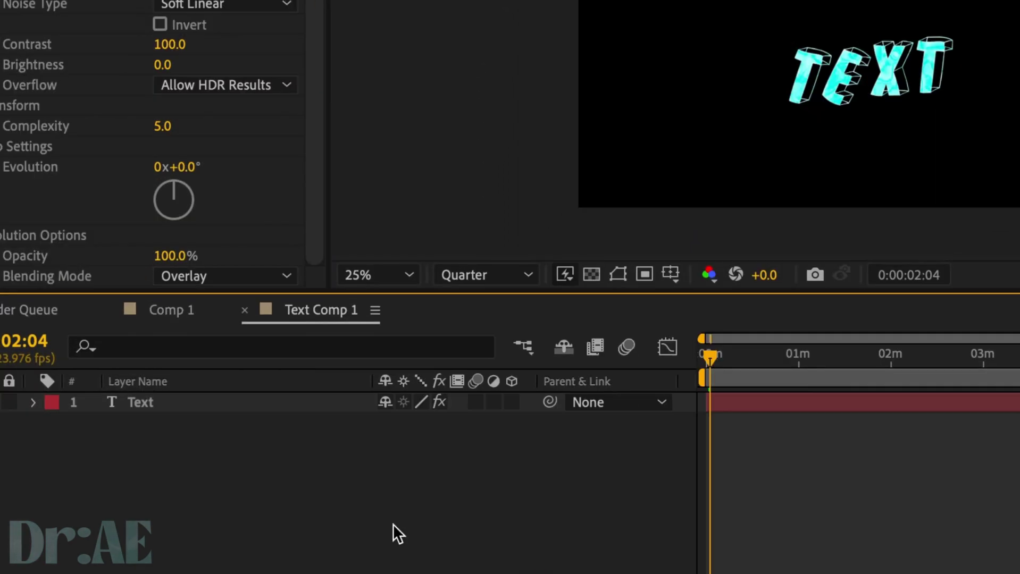